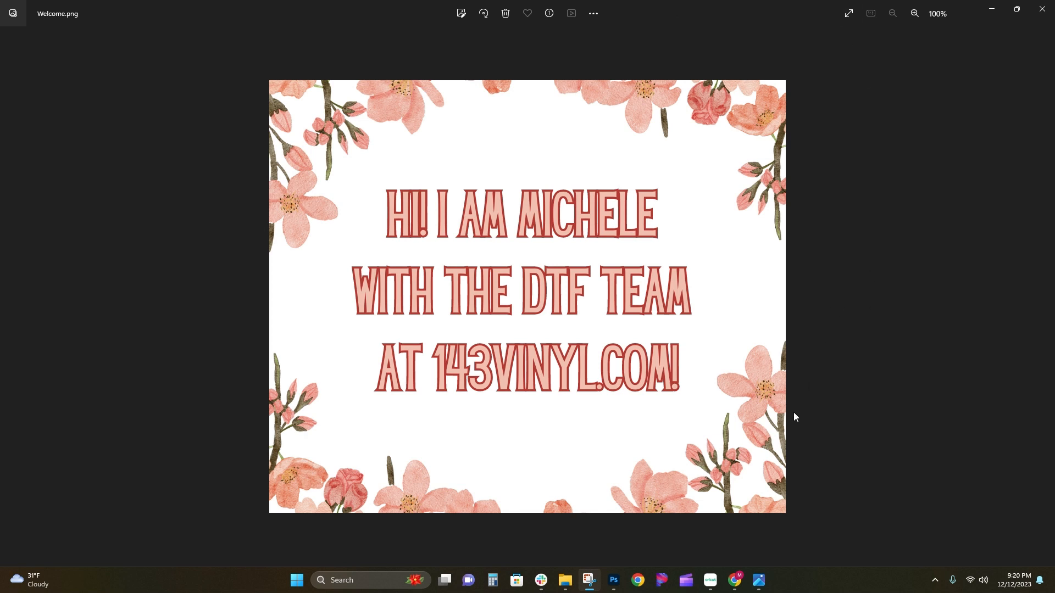
Switch to the 143vinyl custom DTF prints designer in Chrome and go through its quick tour to the end
left_click(734, 580)
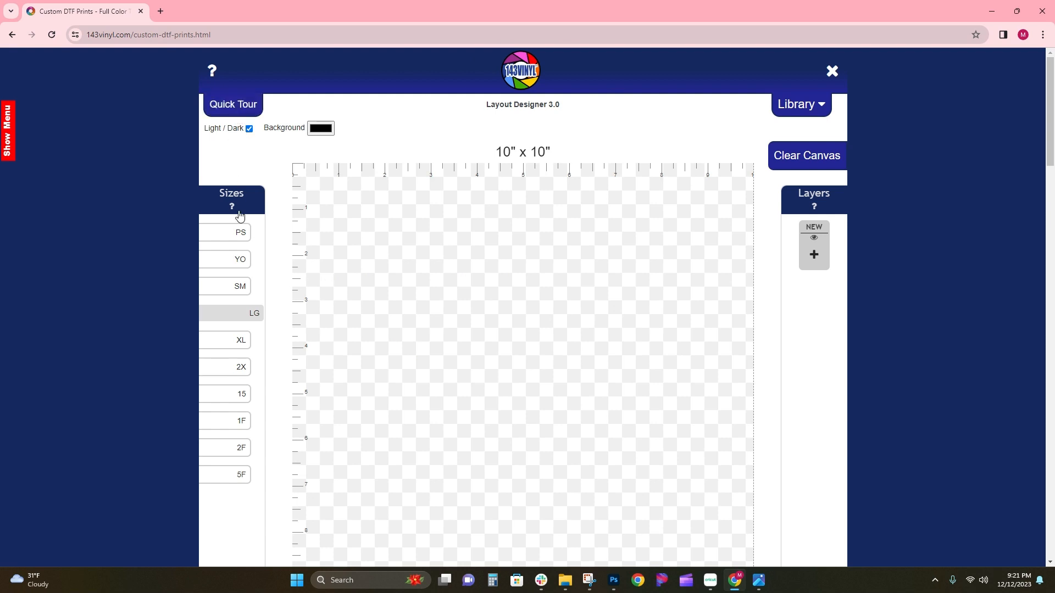
left_click(213, 113)
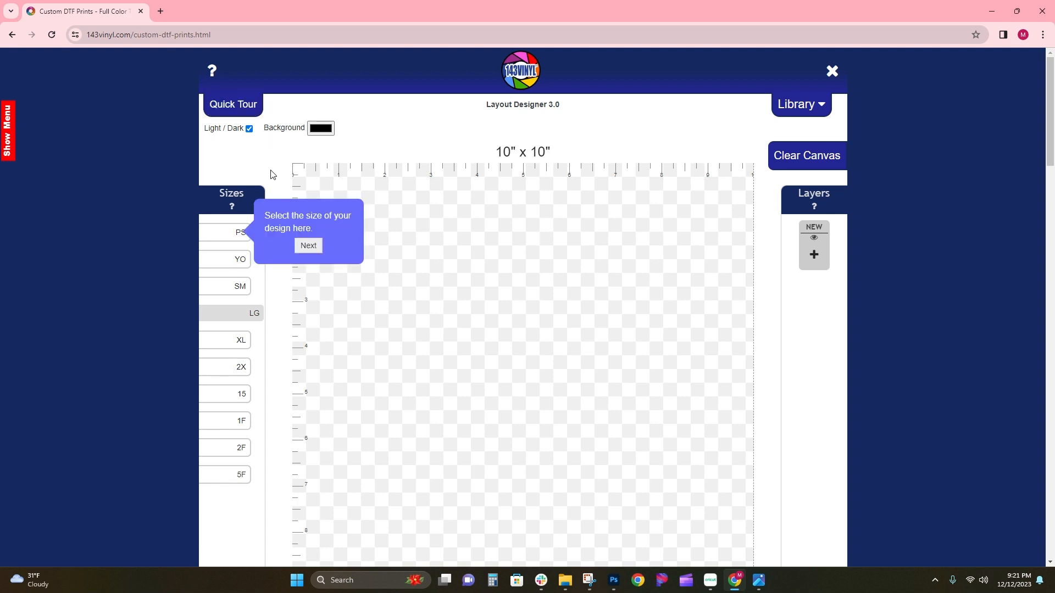
left_click(308, 245)
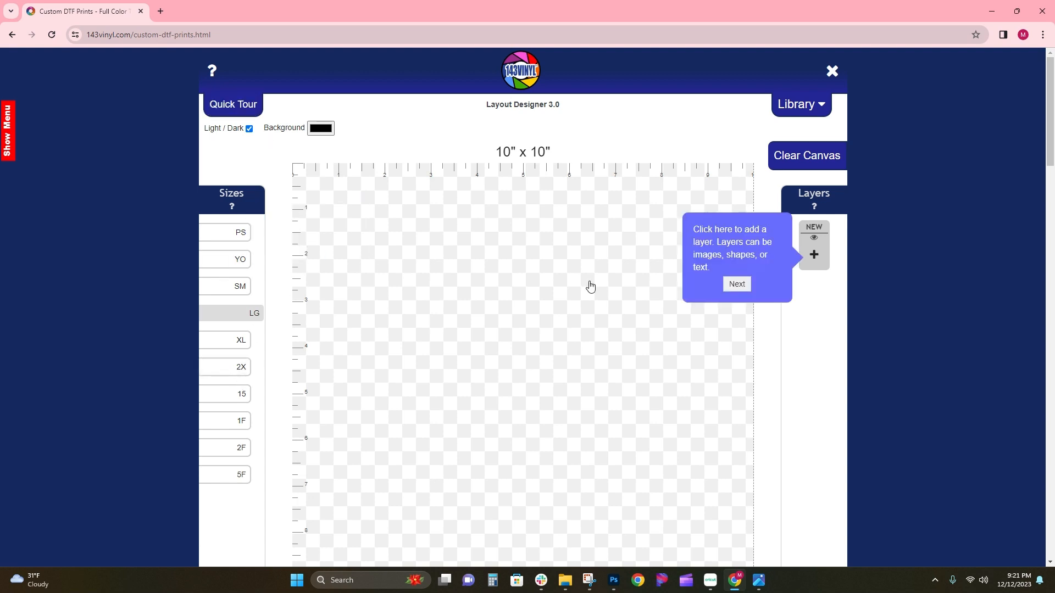
left_click(741, 286)
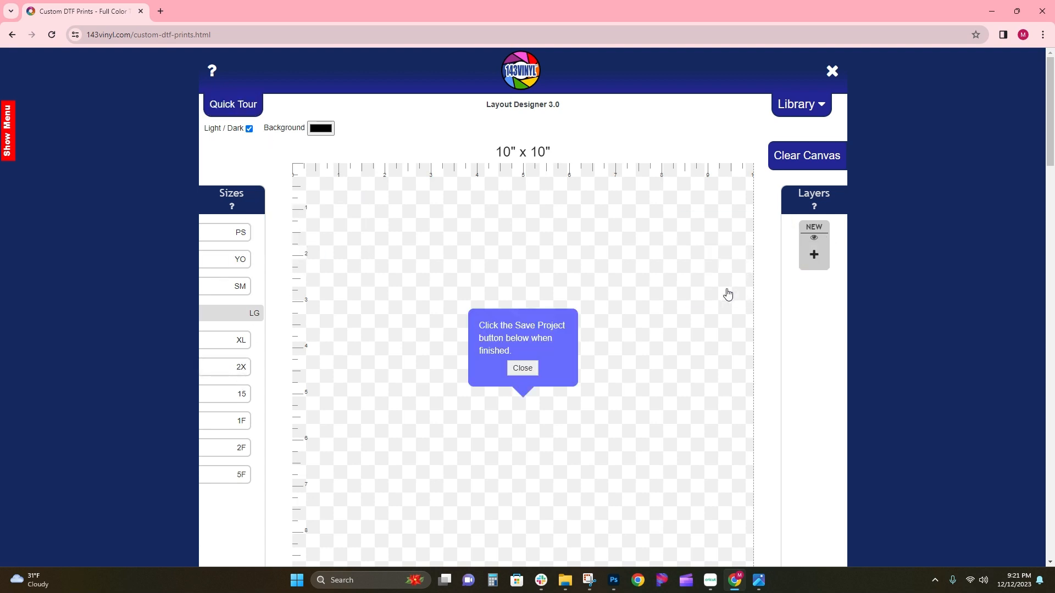
left_click(524, 369)
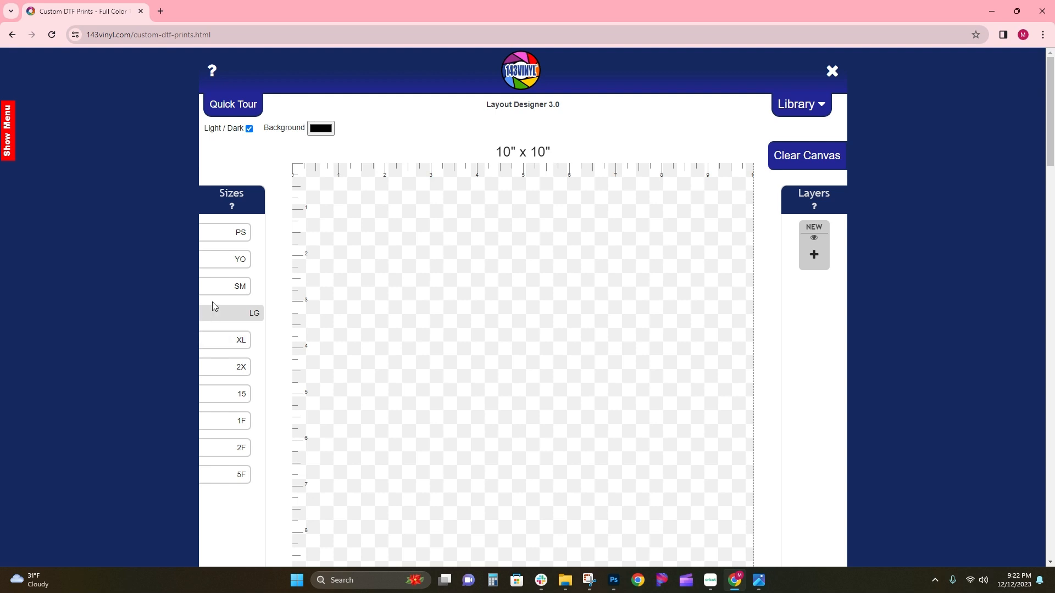
Add the image file Obsessive Cow Disorder.png to the canvas as a new layer
left_click(813, 254)
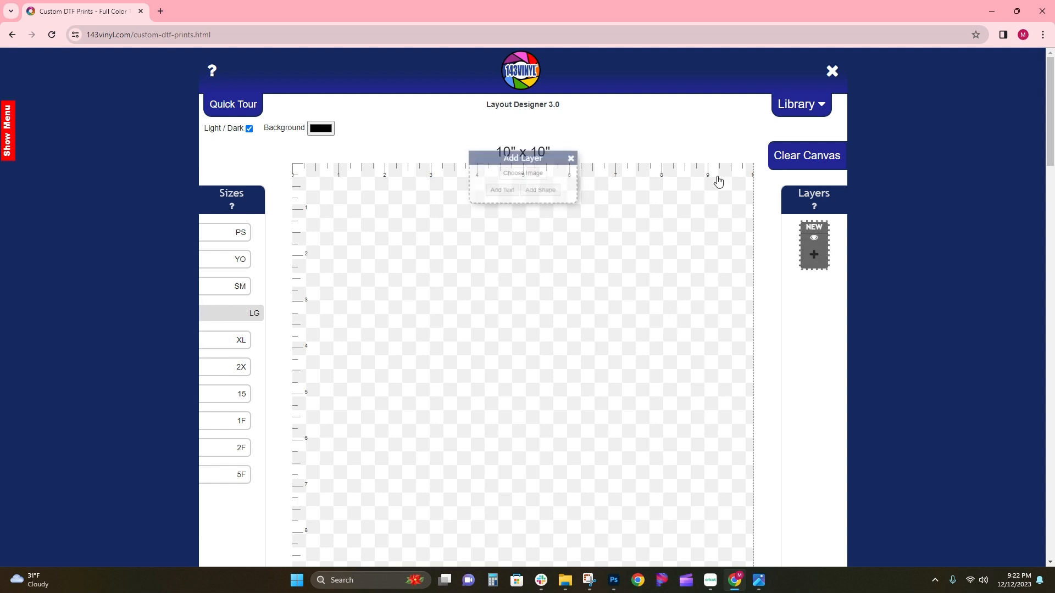
left_click(529, 175)
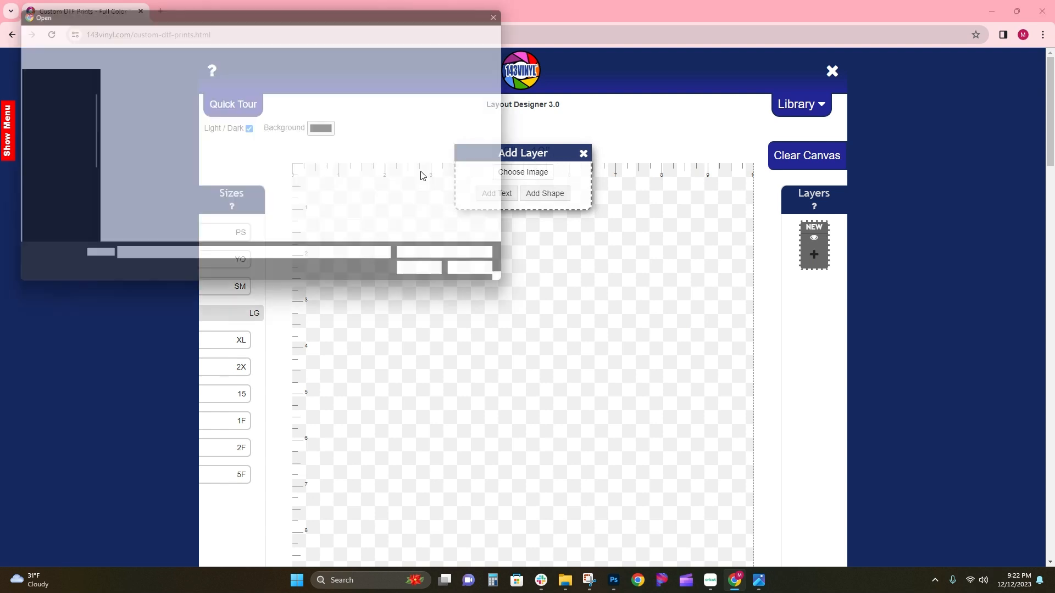
left_click(129, 101)
left_click(434, 278)
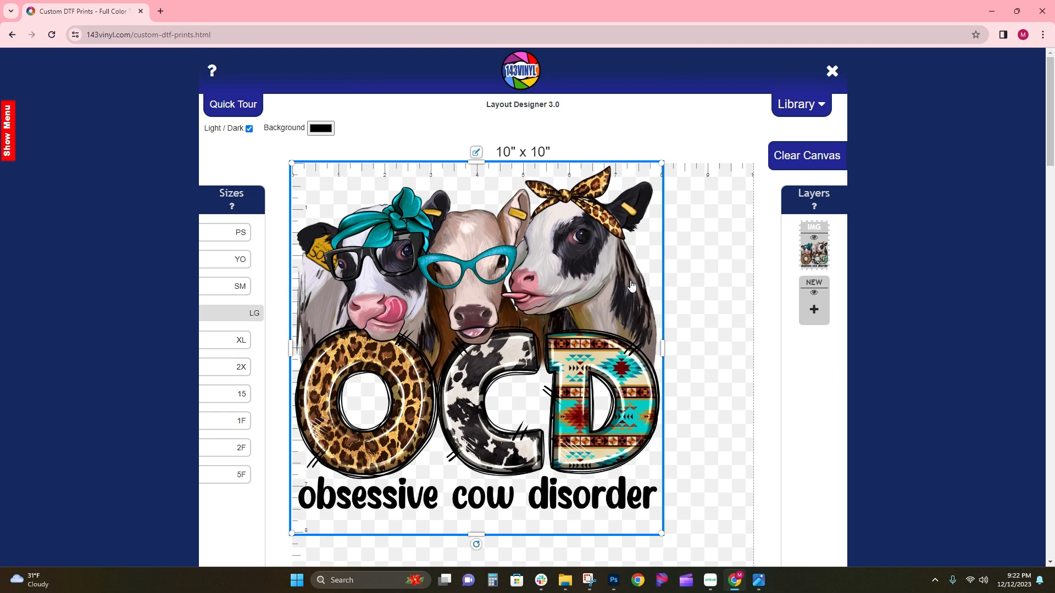
Add the ready-made Get Away project from the library to the canvas and return to the design
left_click(813, 105)
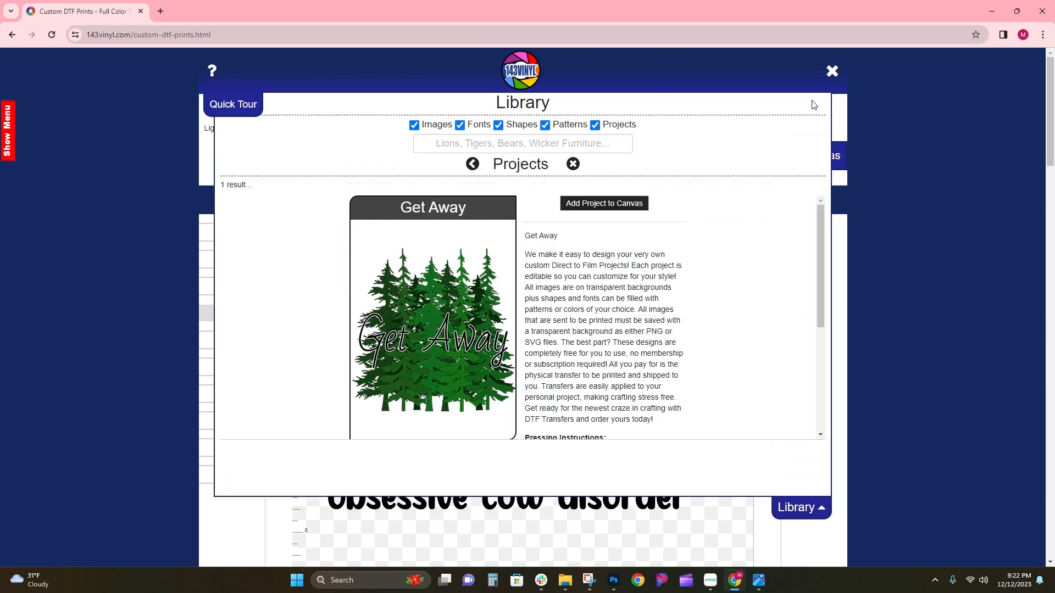
left_click(587, 207)
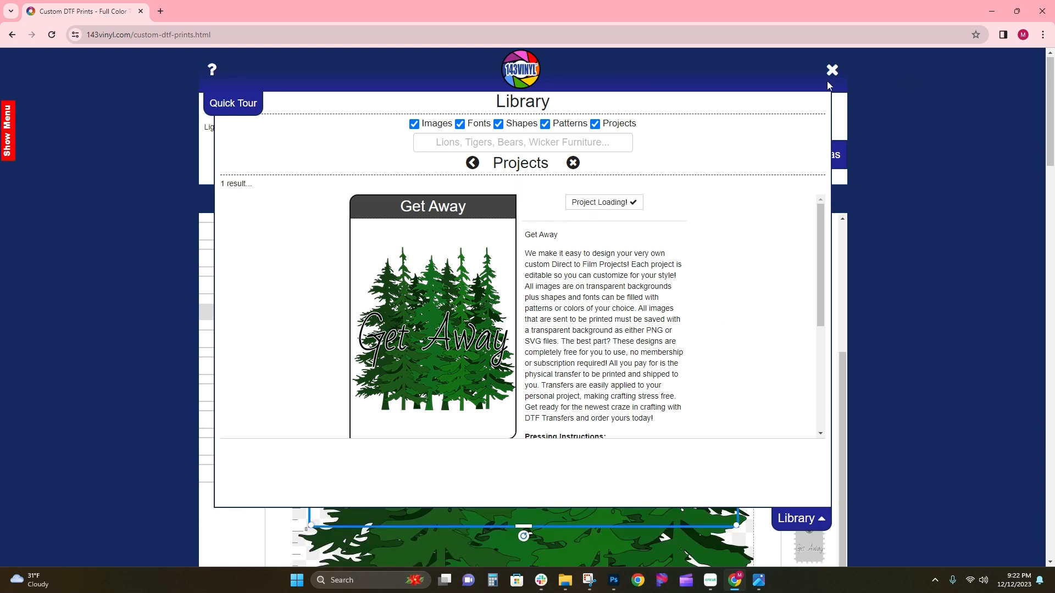
left_click(833, 70)
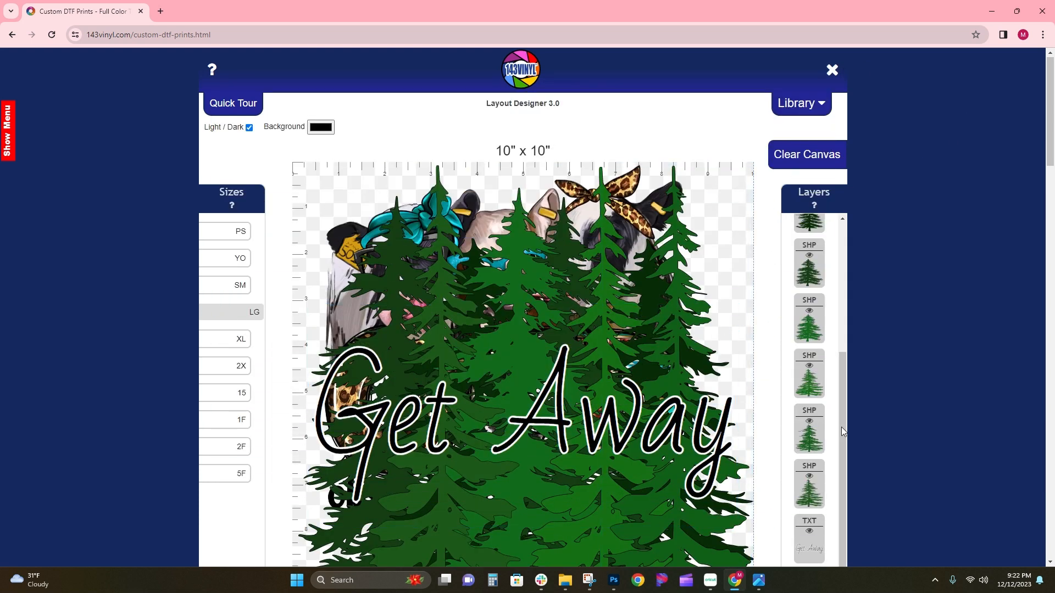
Delete the cow image layer from the canvas
left_click_drag(843, 435, 848, 275)
left_click(809, 237)
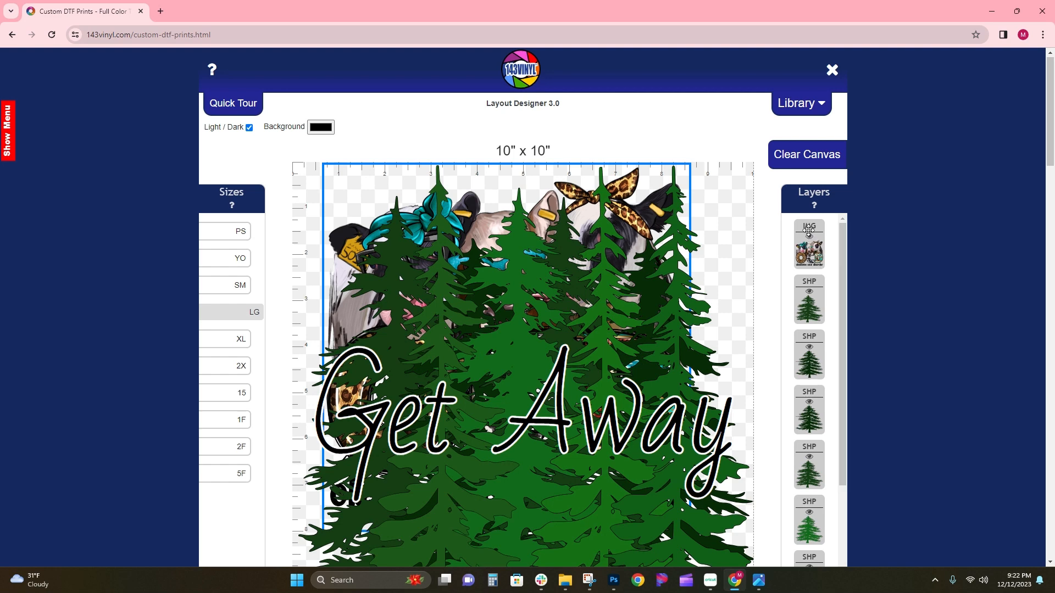
left_click(810, 240)
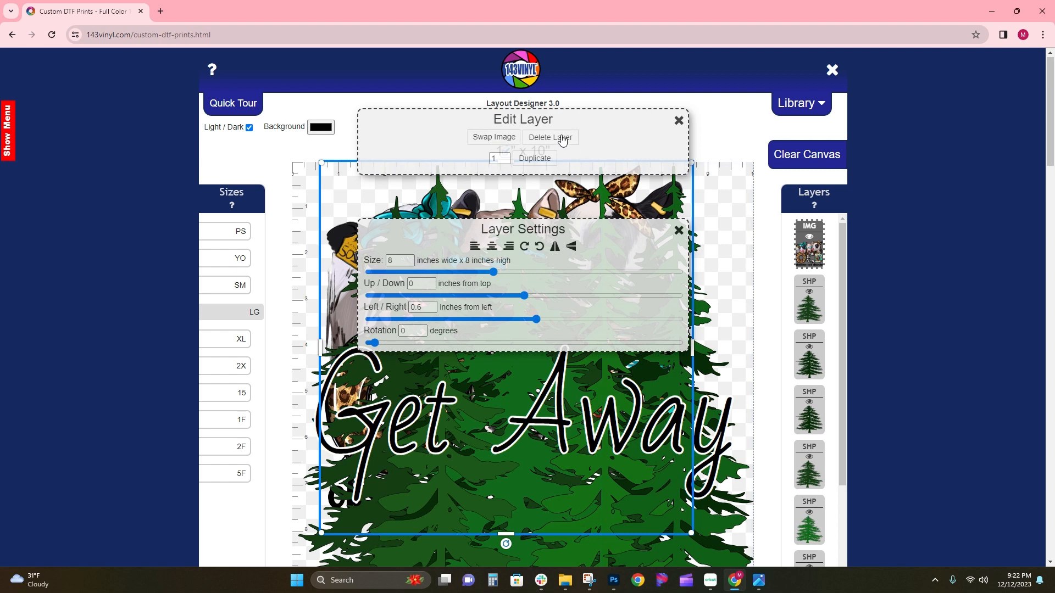
left_click(562, 140)
Replace the wording of the "Get Away" text layer with "Merry Christmas"
scroll(930, 414, "down", 1)
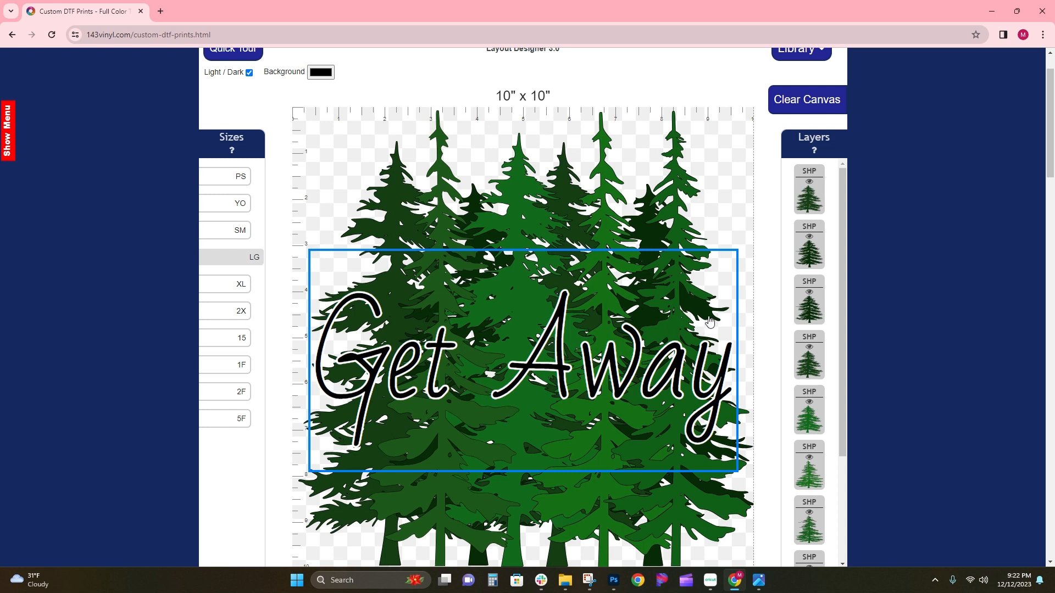
left_click(653, 379)
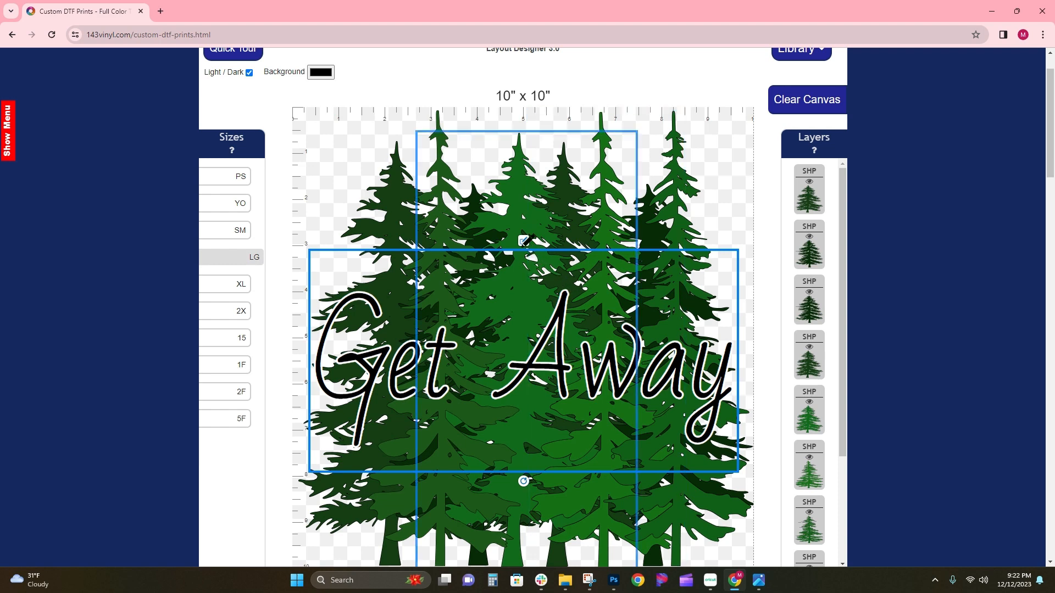
left_click(529, 242)
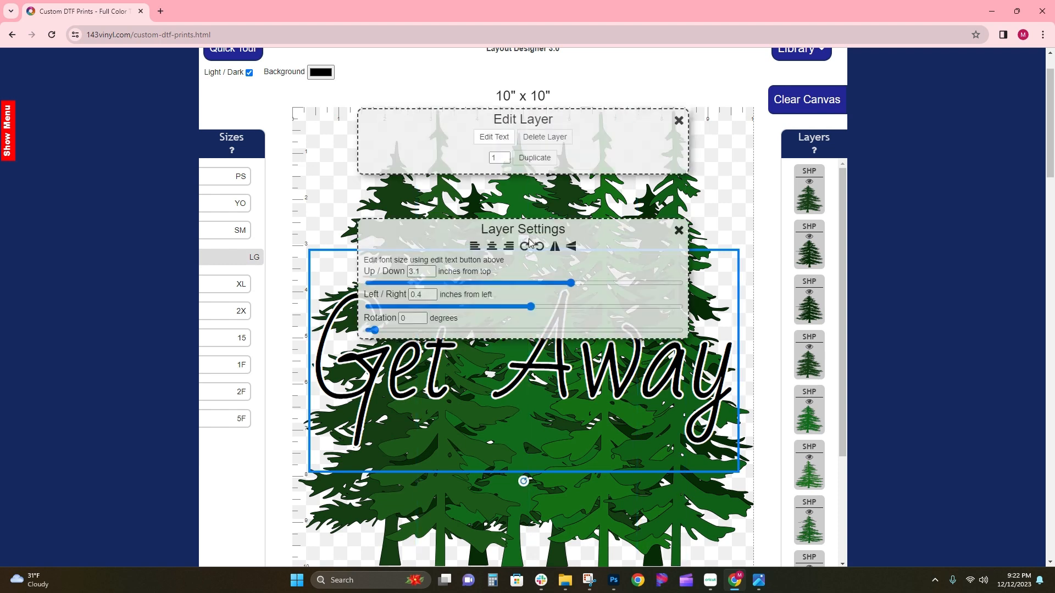
left_click(493, 143)
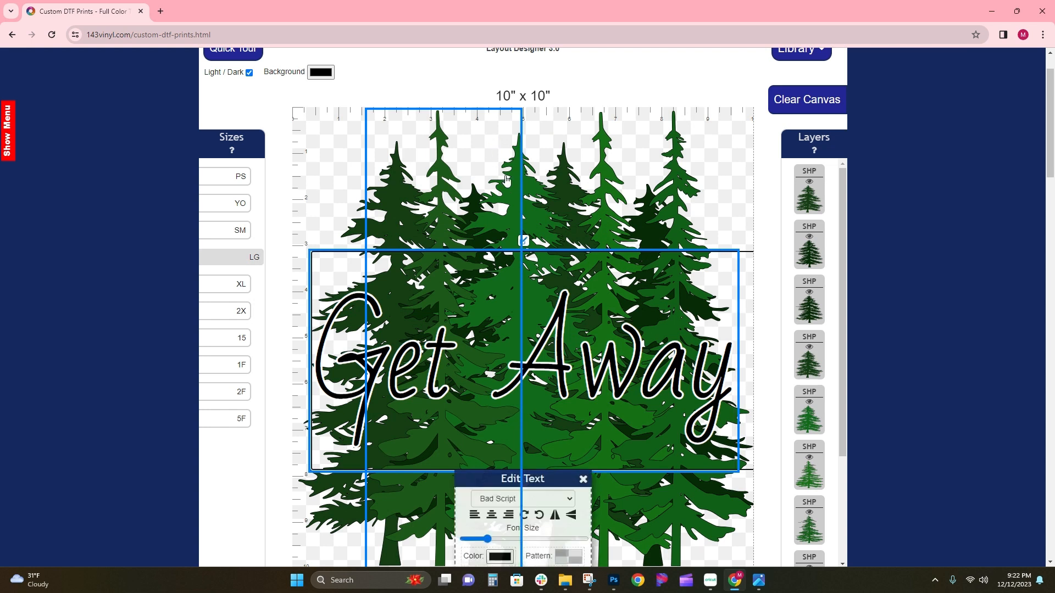
scroll(541, 517, "down", 3)
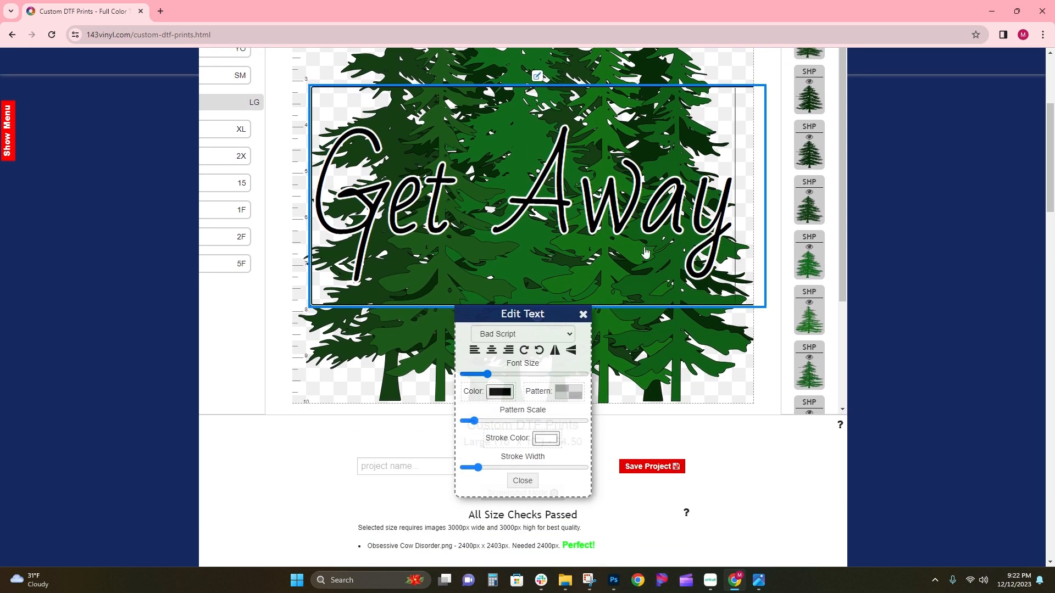
key("BackSpace")
key("BackSpace")
key("BackSpace")
key("BackSpace")
key("BackSpace")
key("BackSpace")
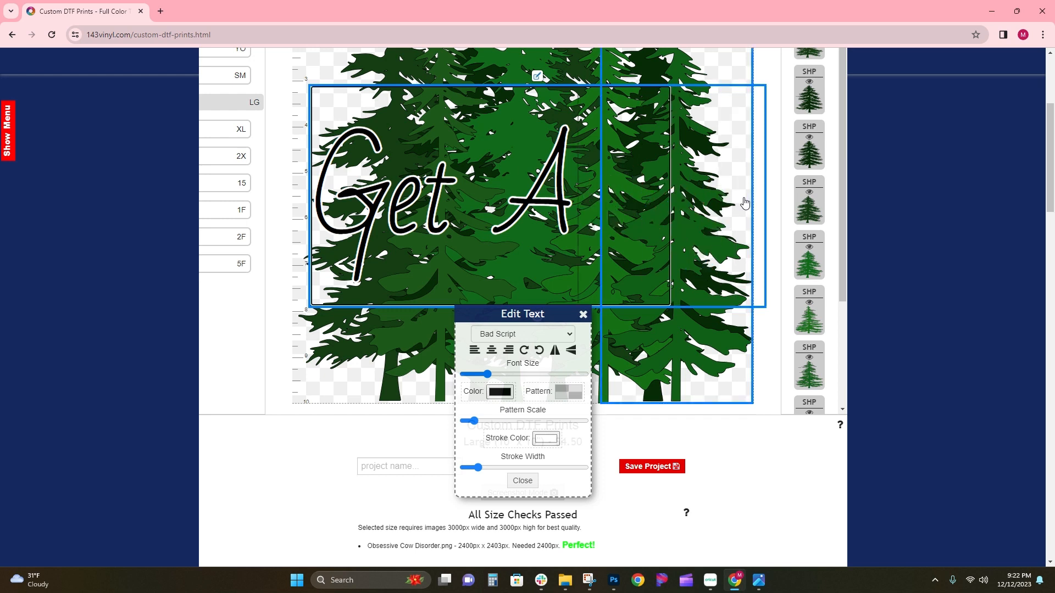
key("BackSpace")
key("BackSpace")
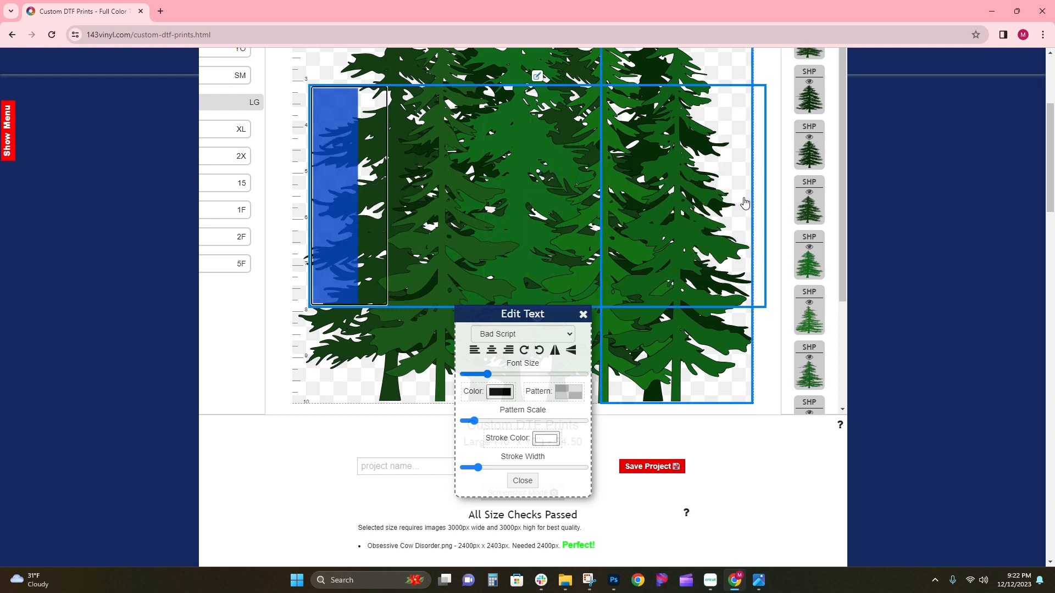
type("Merry CHR")
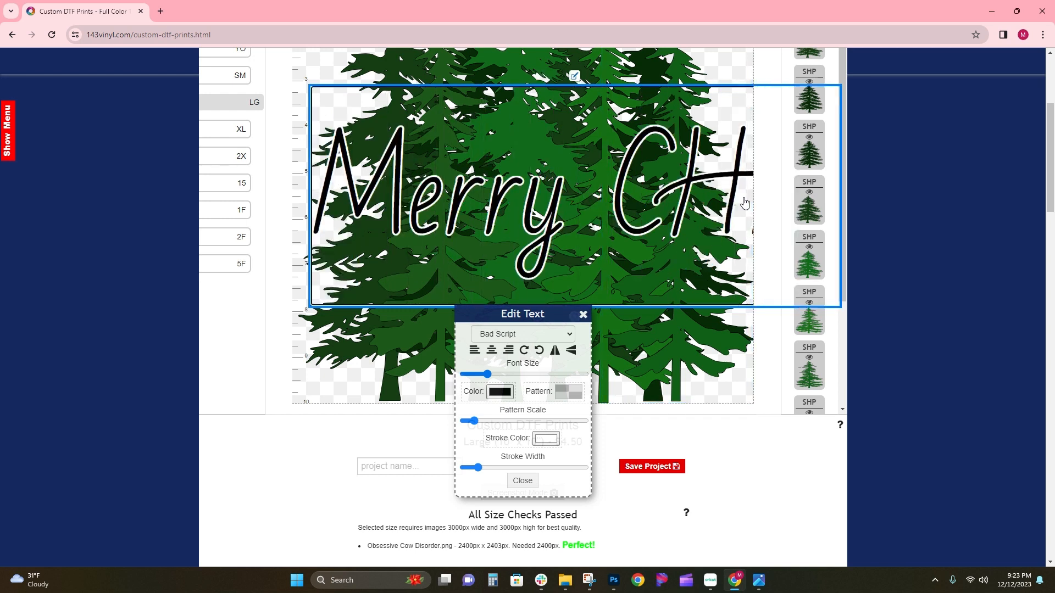
key("BackSpace")
key("BackSpace")
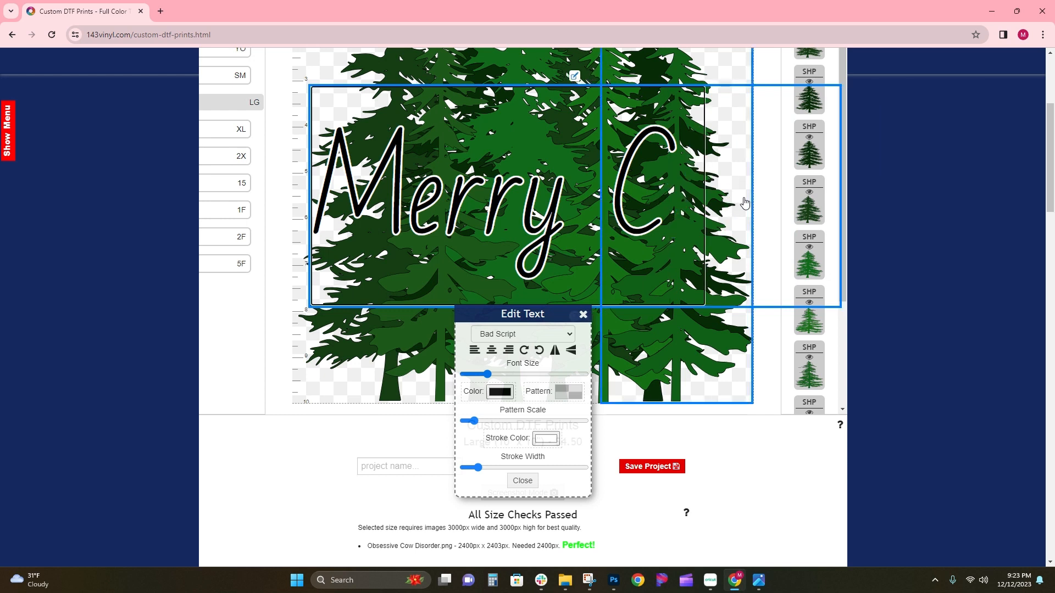
type("hr")
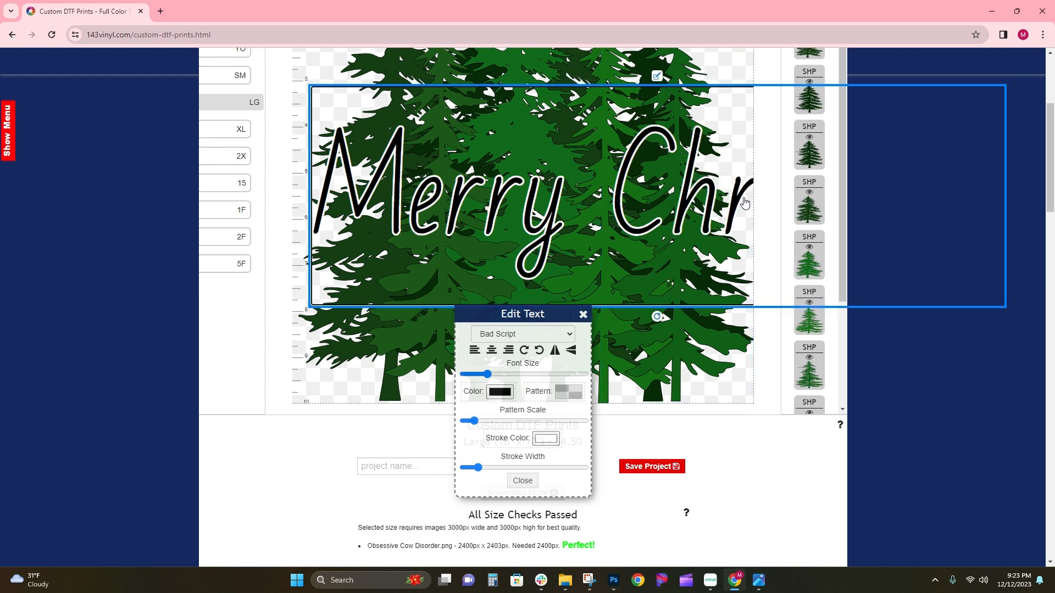
Reduce the font size of the "Merry Christmas" text to fit the canvas width and move it down over the middle of the trees
left_click(486, 379)
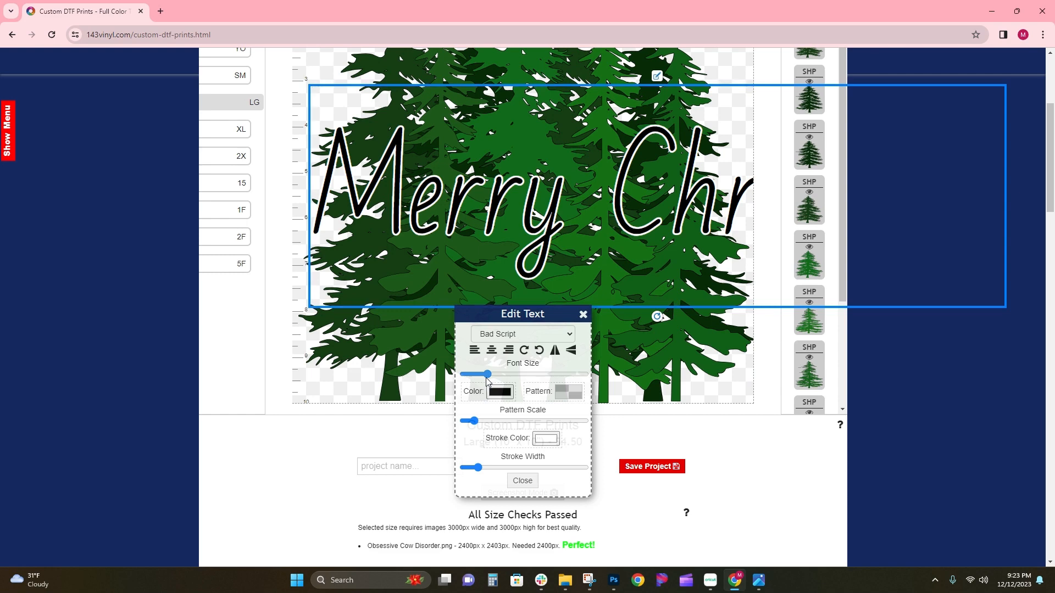
left_click_drag(487, 381, 479, 381)
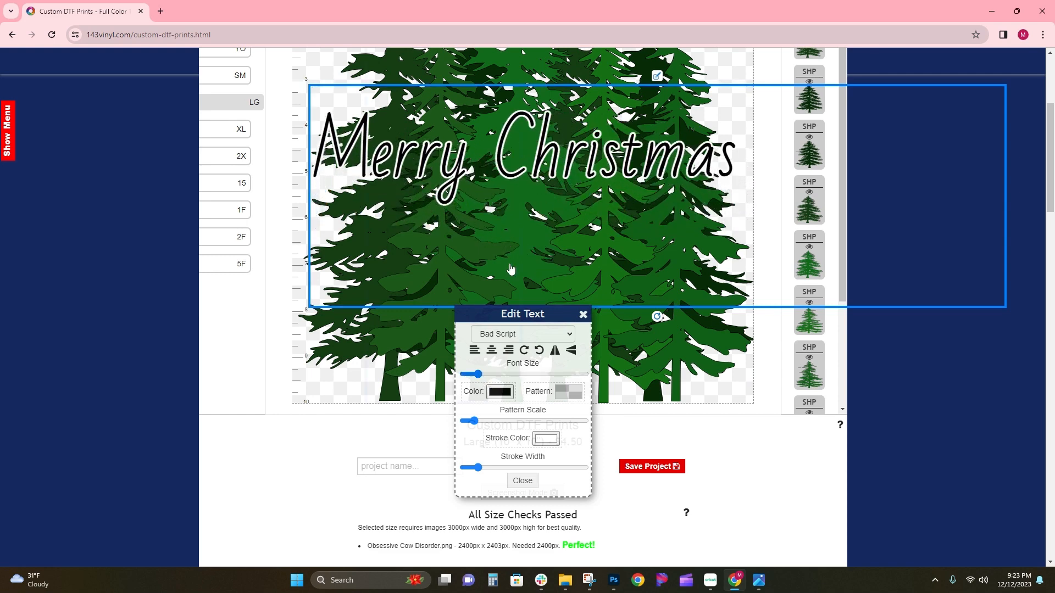
left_click_drag(536, 169, 548, 219)
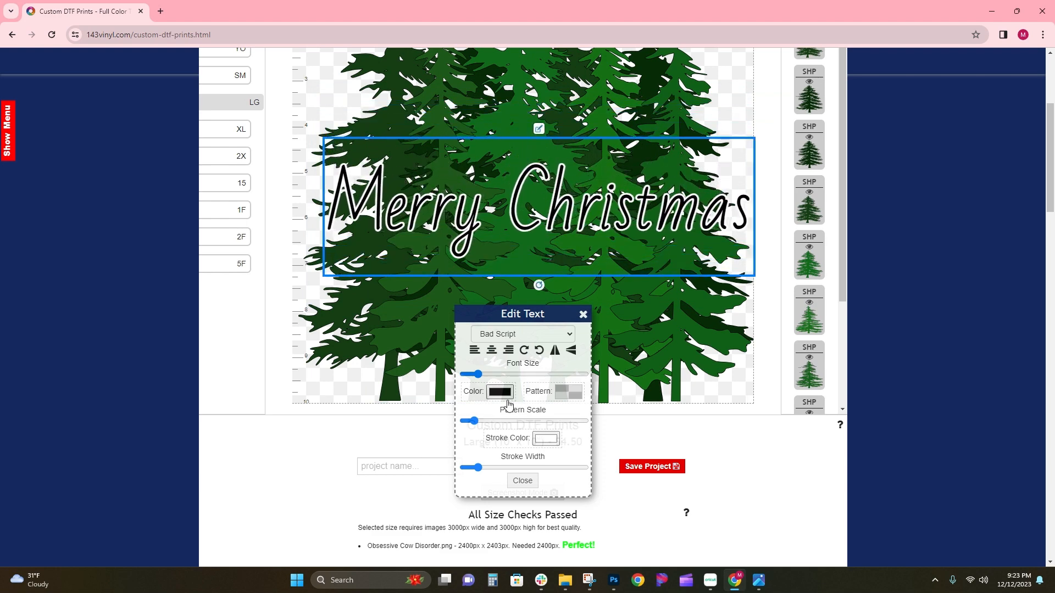
Change the "Merry Christmas" text color to red, RGB 181, 28, 28
left_click(506, 395)
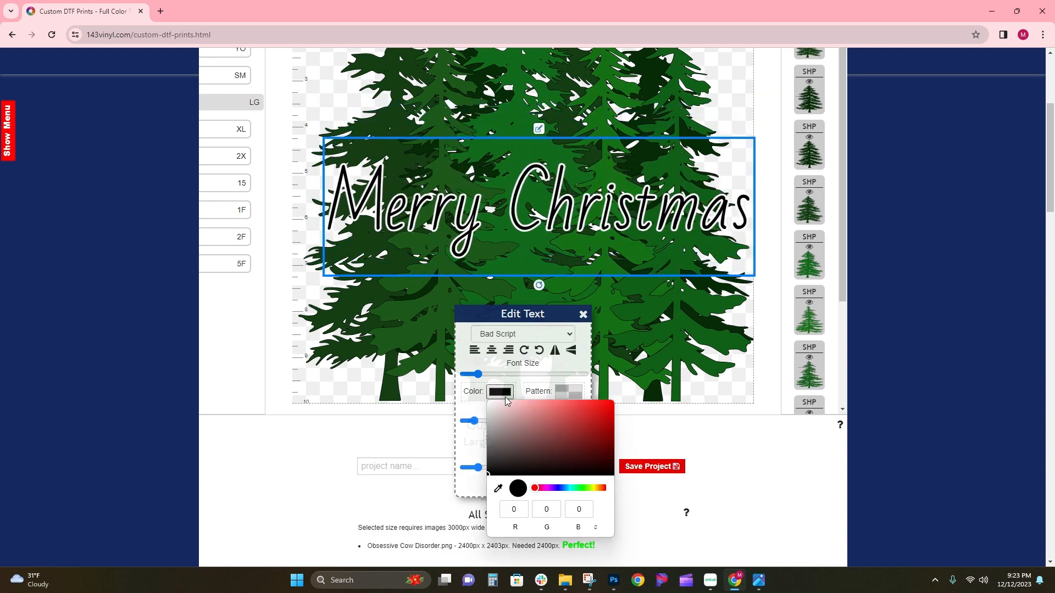
left_click(593, 423)
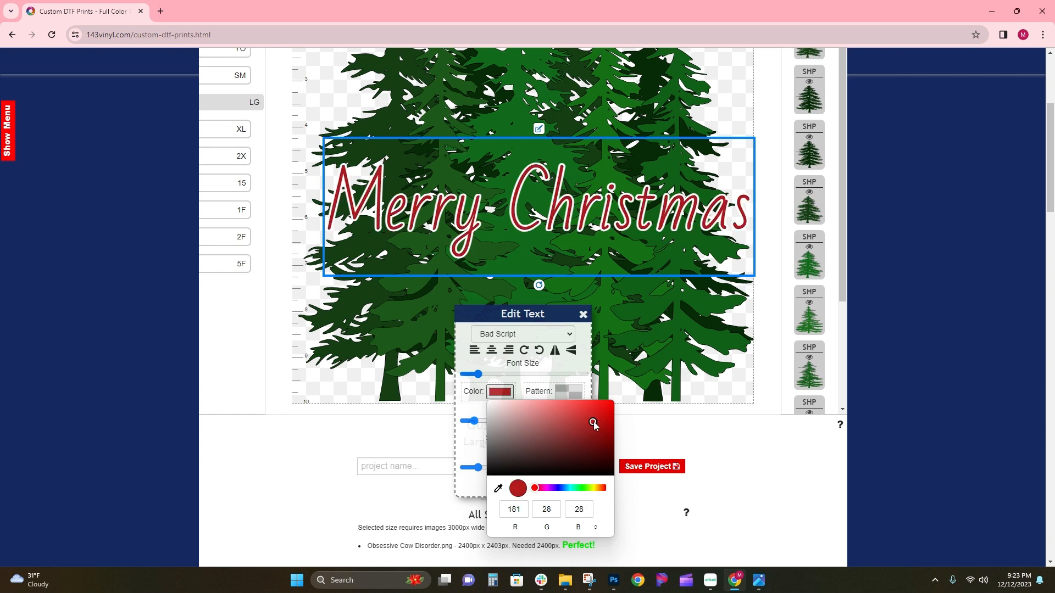
left_click(550, 315)
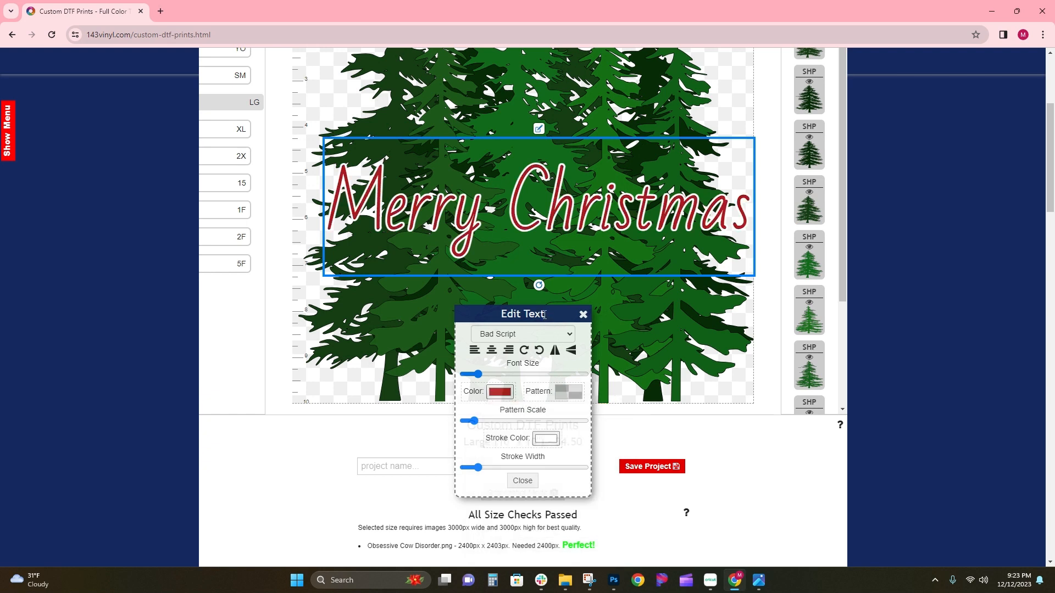
Try a grey stroke color, RGB 129, 121, 121, on the text, set it back to white, and finish editing
left_click(545, 440)
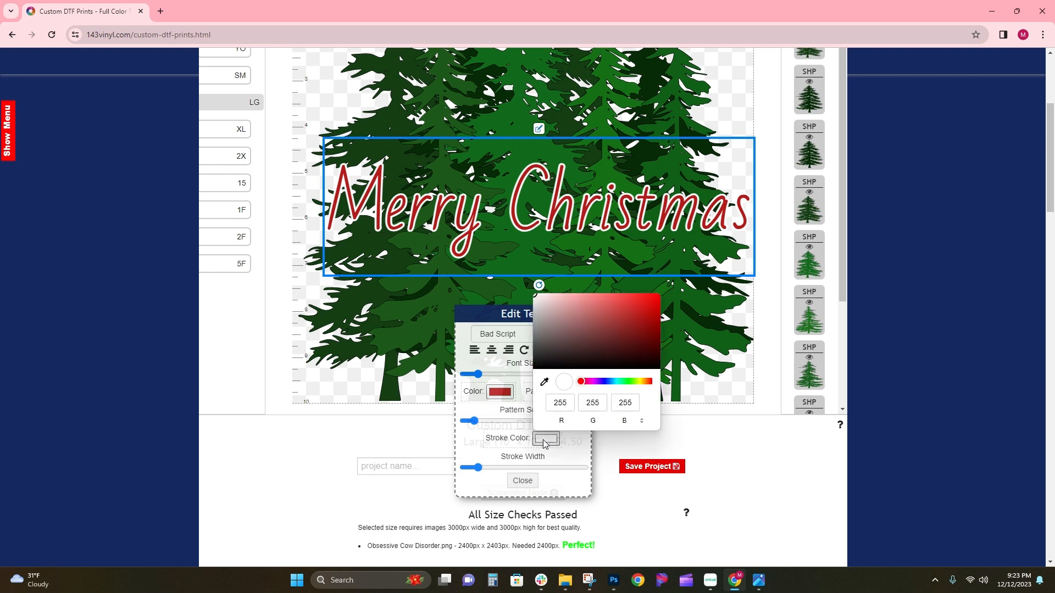
left_click(540, 331)
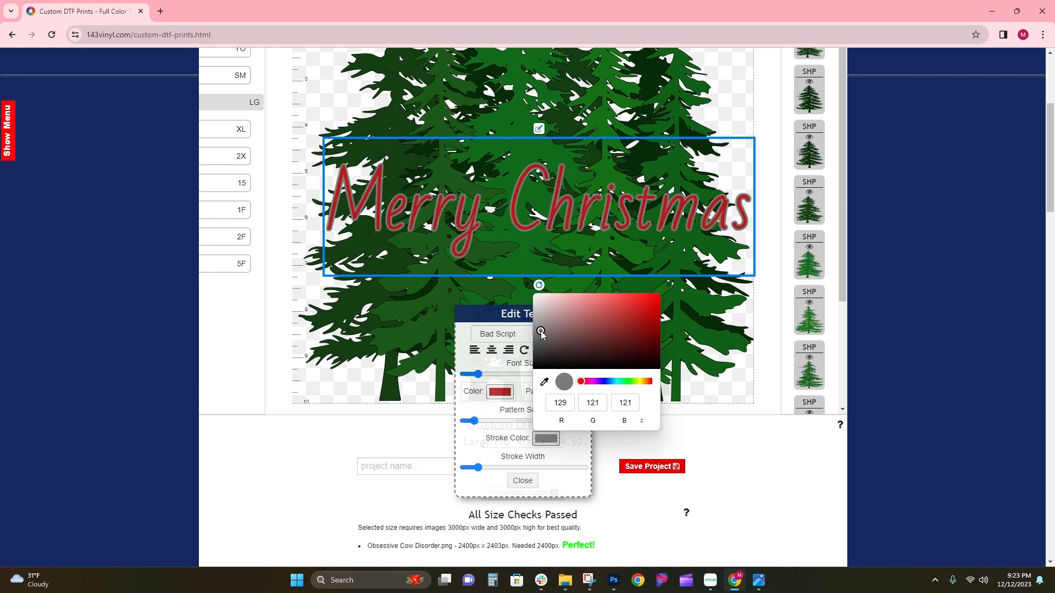
left_click(541, 314)
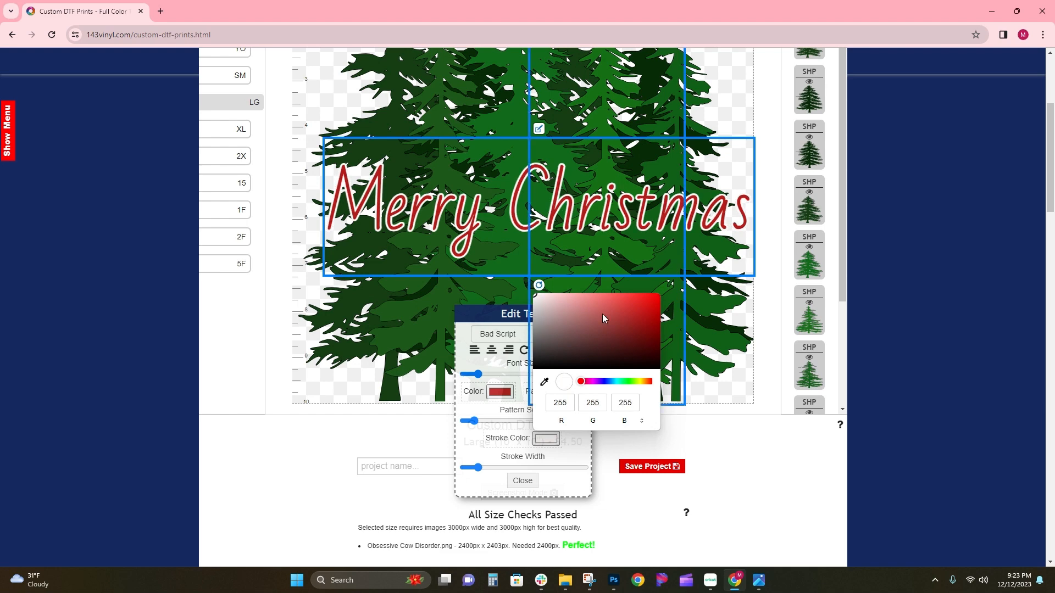
left_click(737, 439)
scroll(737, 439, "up", 3)
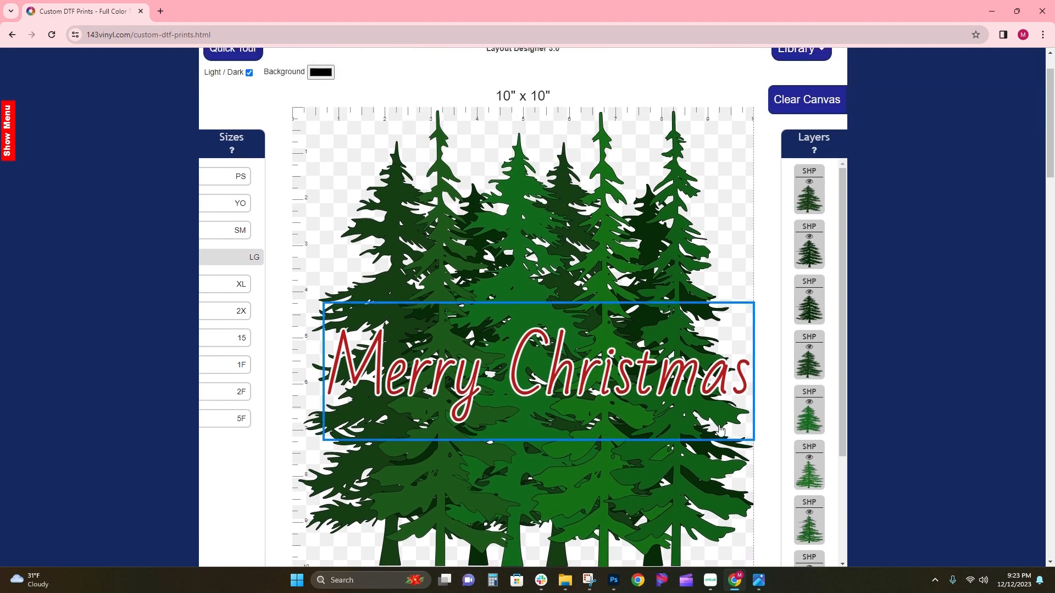
scroll(718, 432, "down", 2)
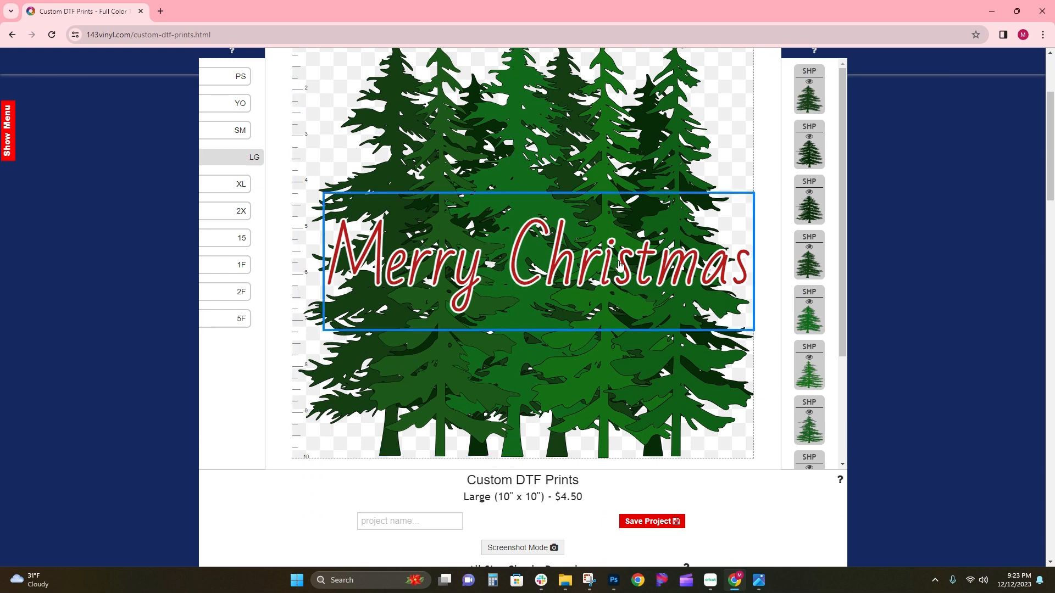
scroll(807, 234, "up", 3)
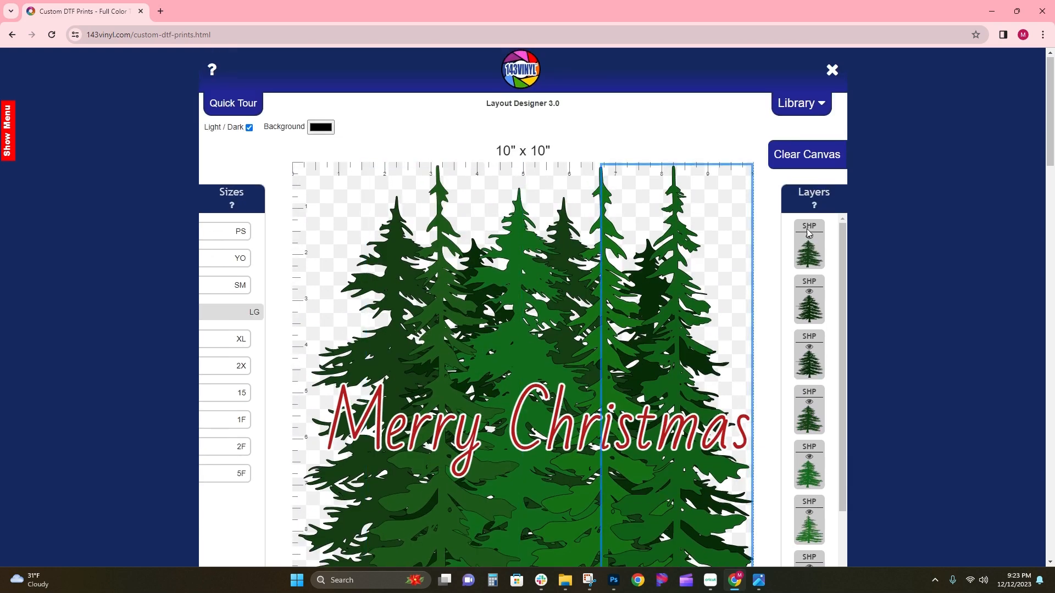
Browse the full collection of ready-made projects in the library and close the library
left_click(799, 105)
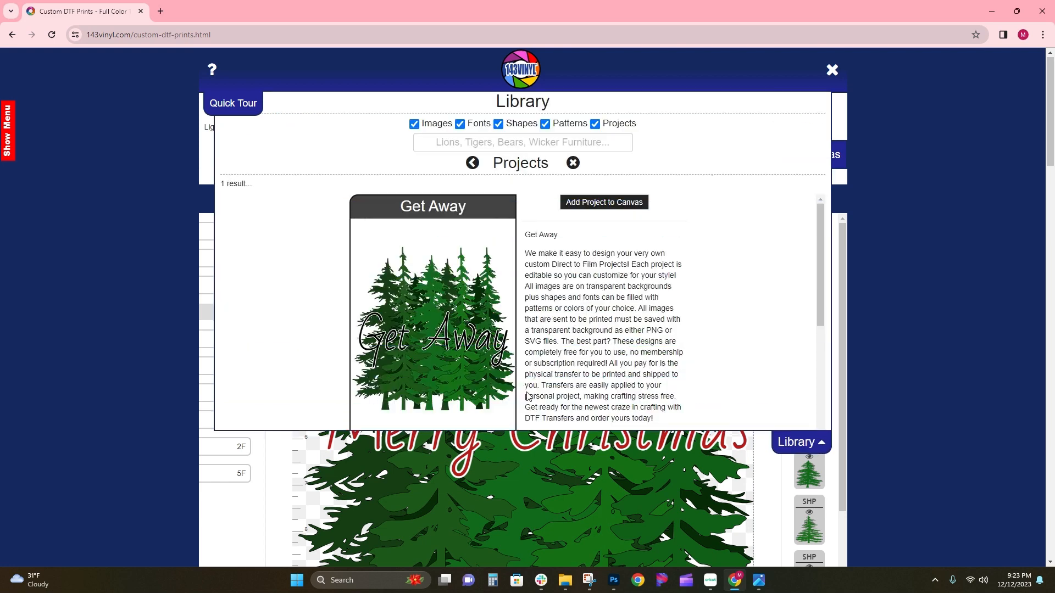
left_click(471, 163)
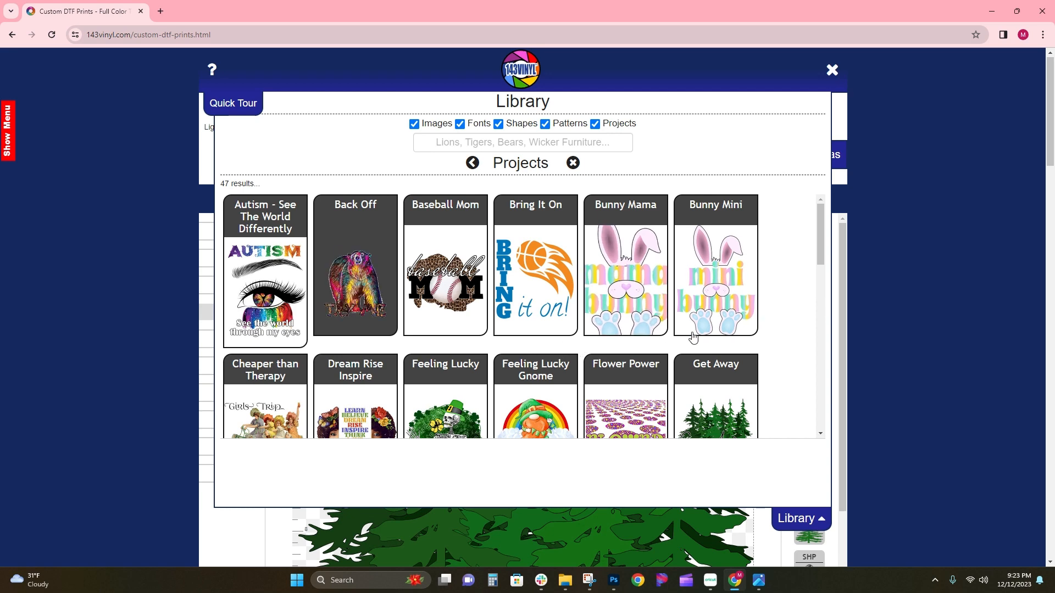
scroll(698, 337, "down", 5)
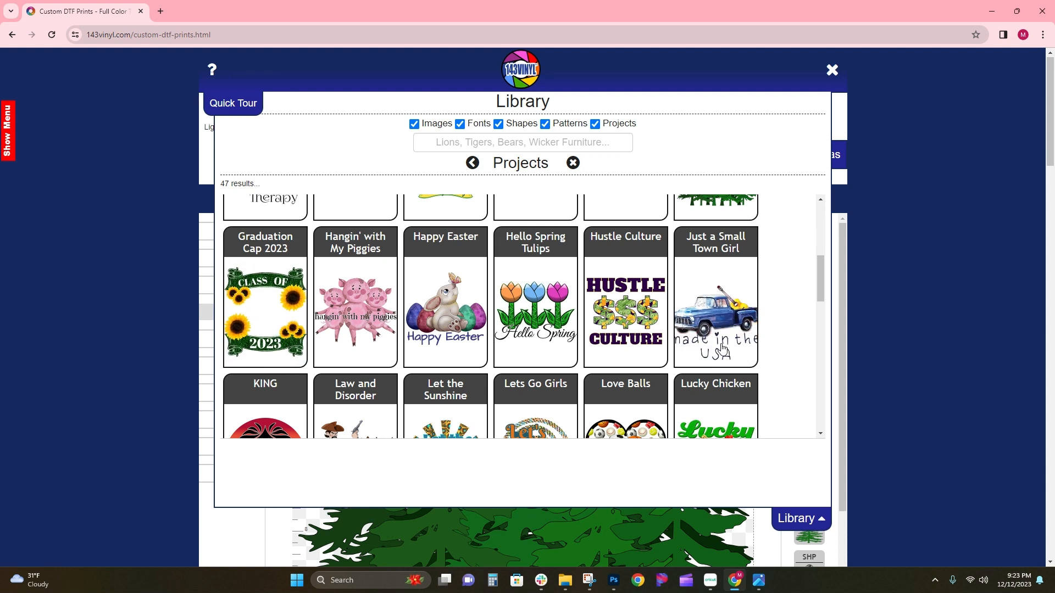
scroll(721, 350, "down", 1)
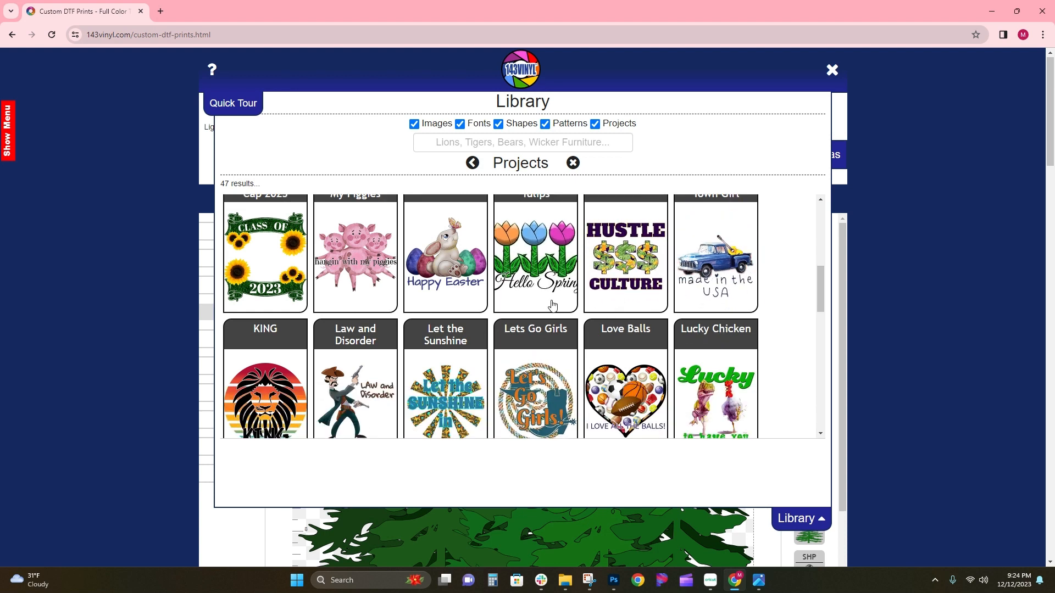
scroll(552, 305, "down", 2)
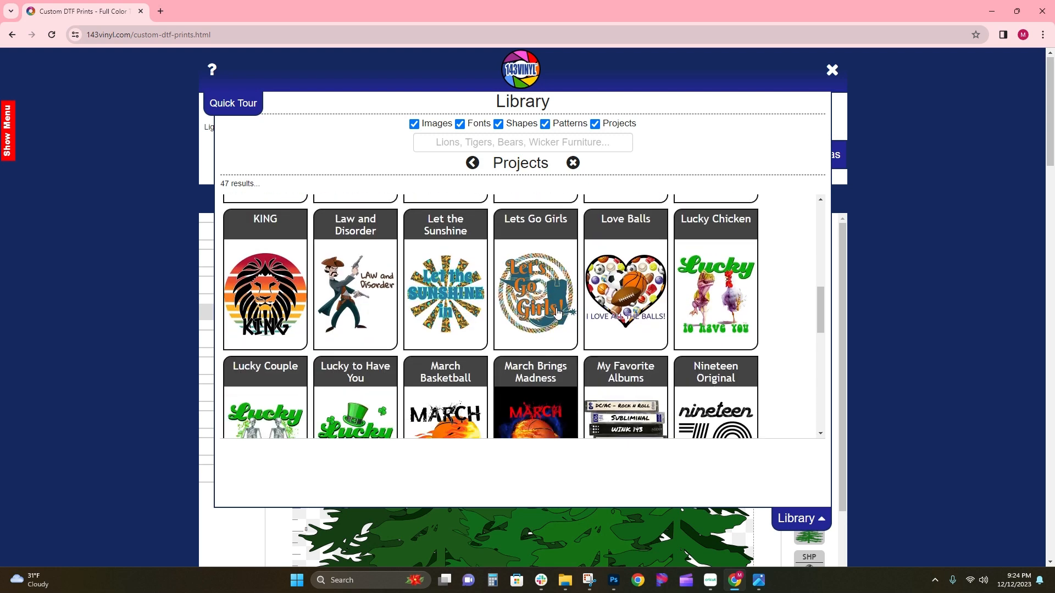
scroll(630, 385, "down", 2)
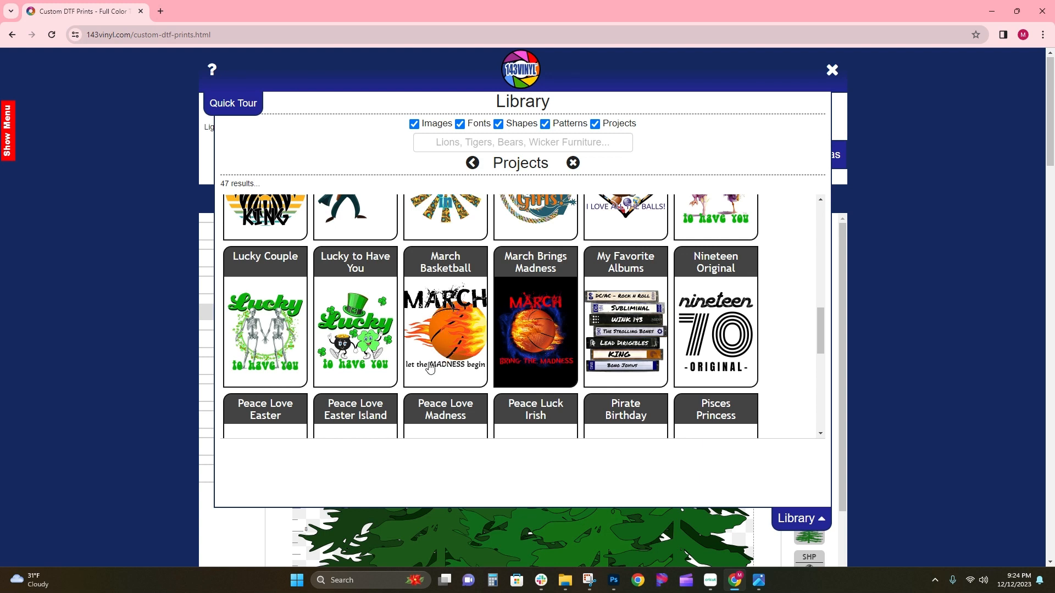
left_click(831, 69)
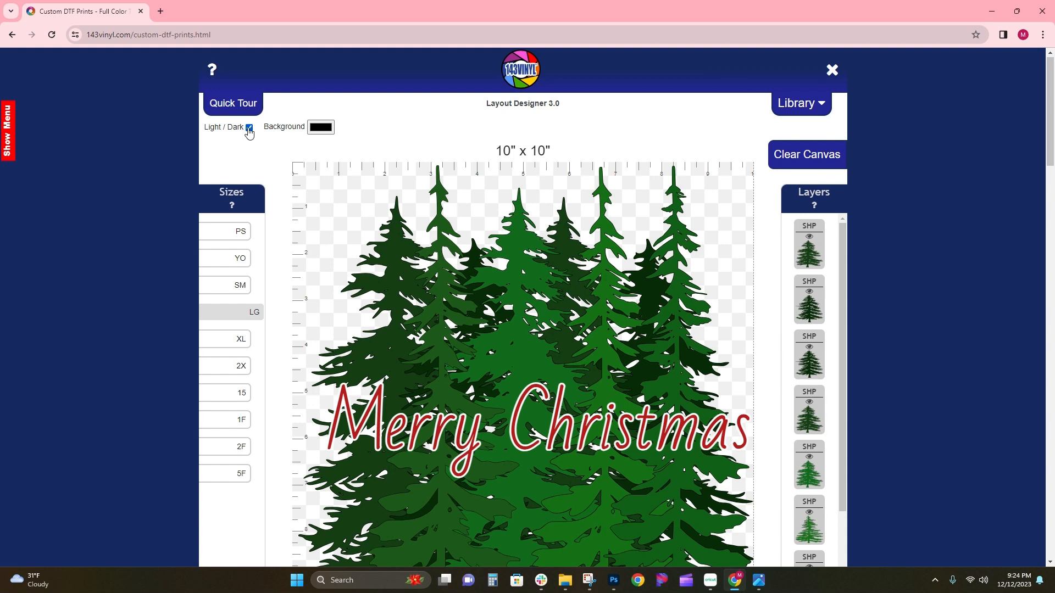
Compare dark and light mode with the "Merry Christmas" text above and over the lower trees, ending in dark mode with the text low
left_click(248, 128)
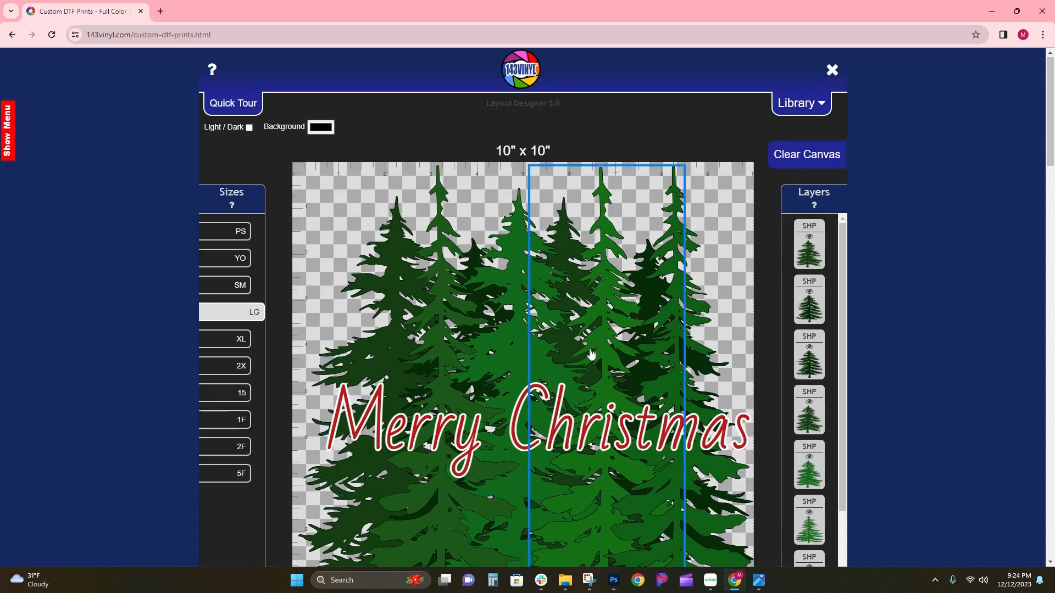
left_click_drag(536, 437, 520, 221)
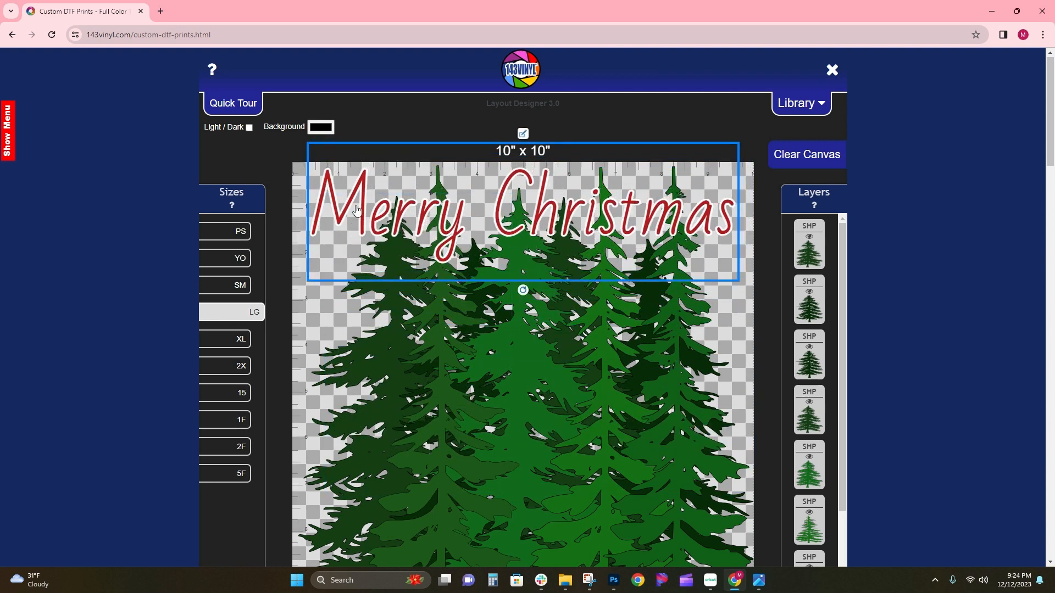
left_click(249, 128)
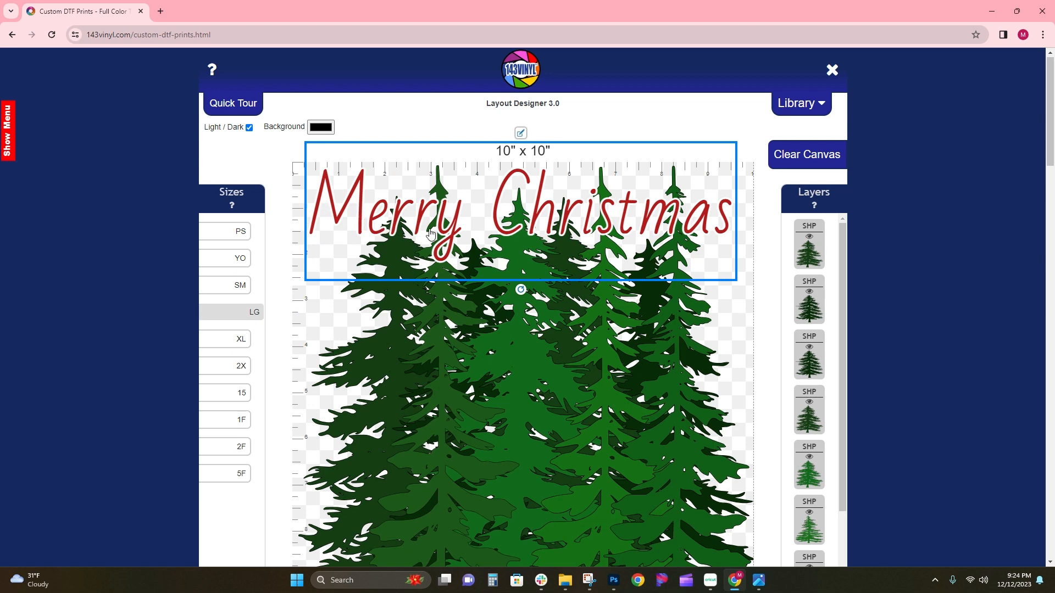
left_click_drag(430, 234, 493, 495)
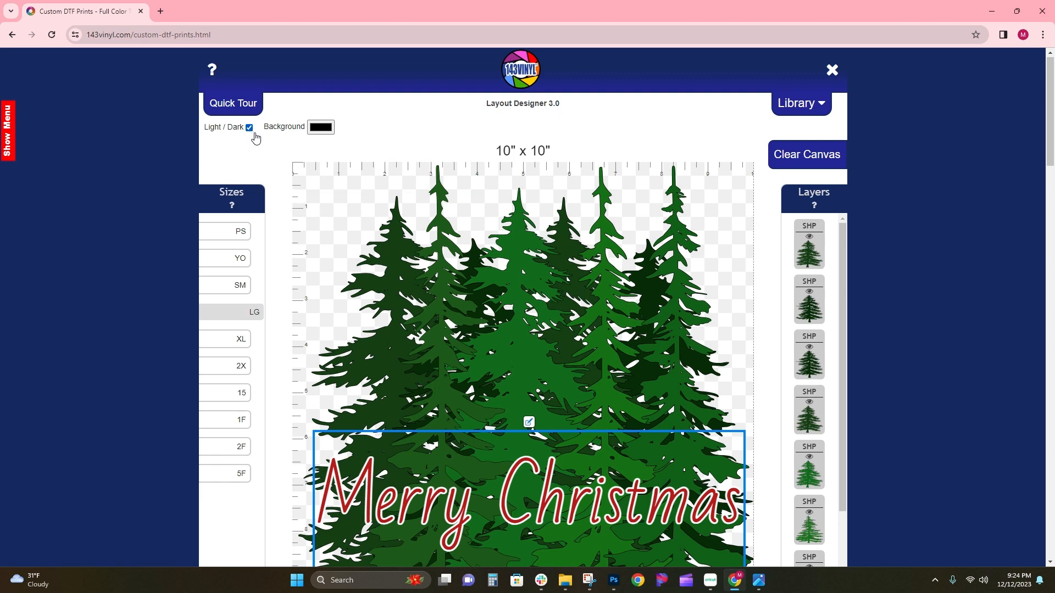
left_click(249, 128)
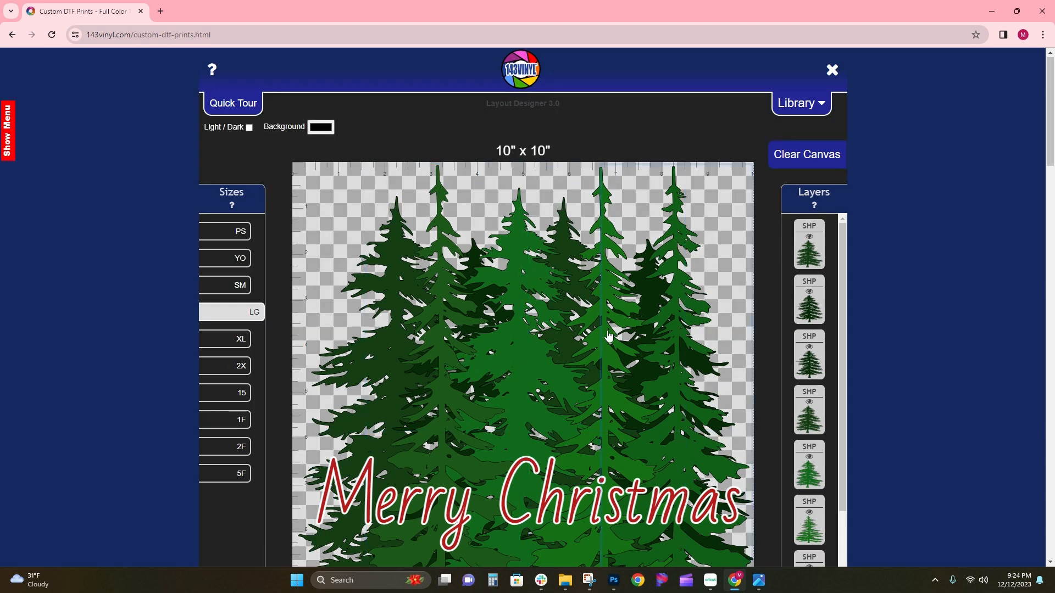
Try a black canvas background, RGB 0, 0, 0, behind the trees
scroll(657, 401, "down", 1)
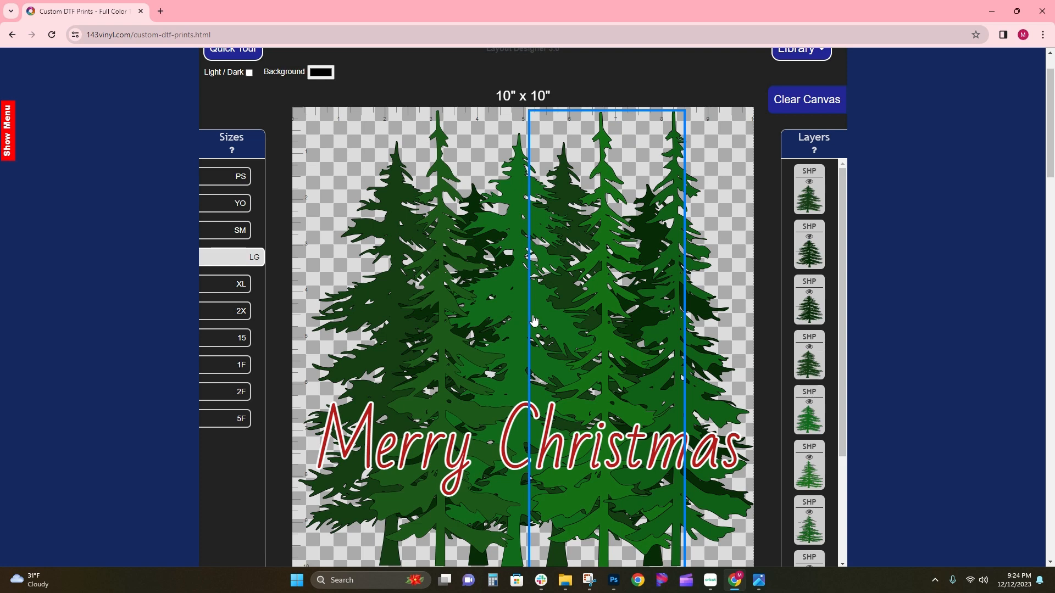
scroll(538, 321, "up", 1)
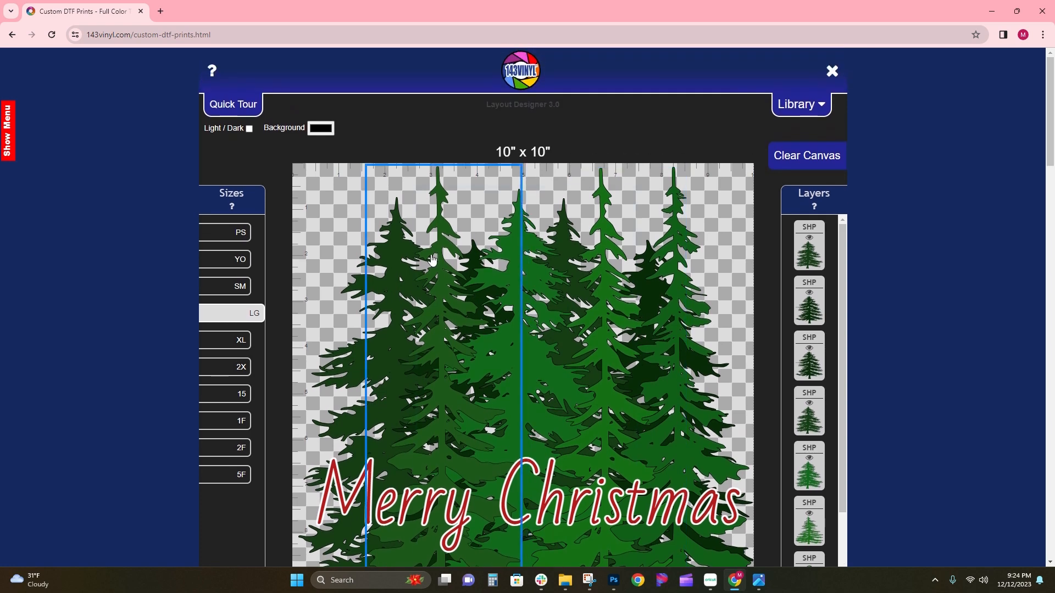
left_click(323, 133)
left_click_drag(354, 202, 289, 238)
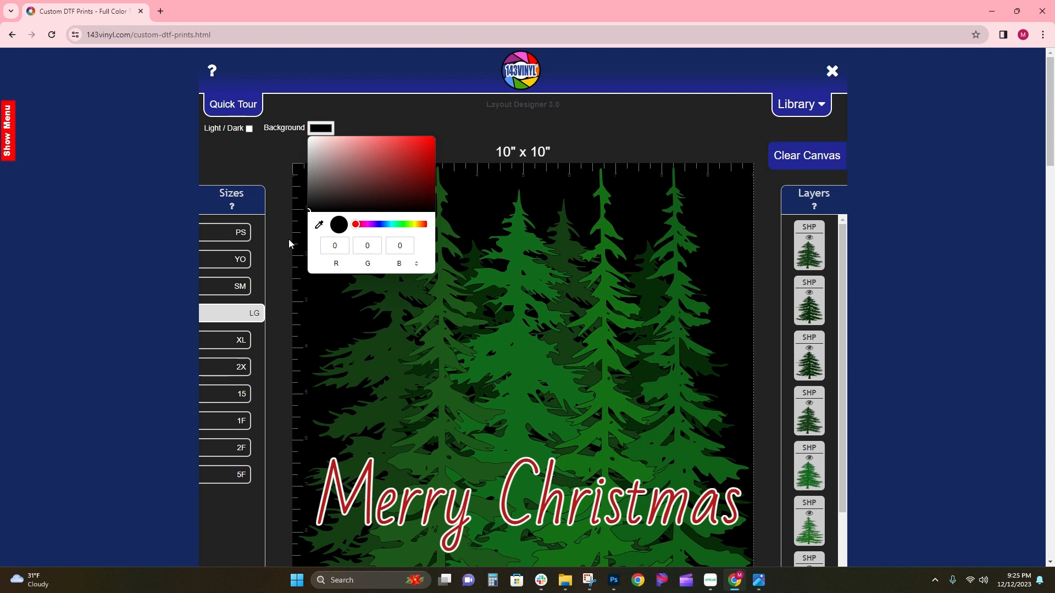
left_click(1011, 314)
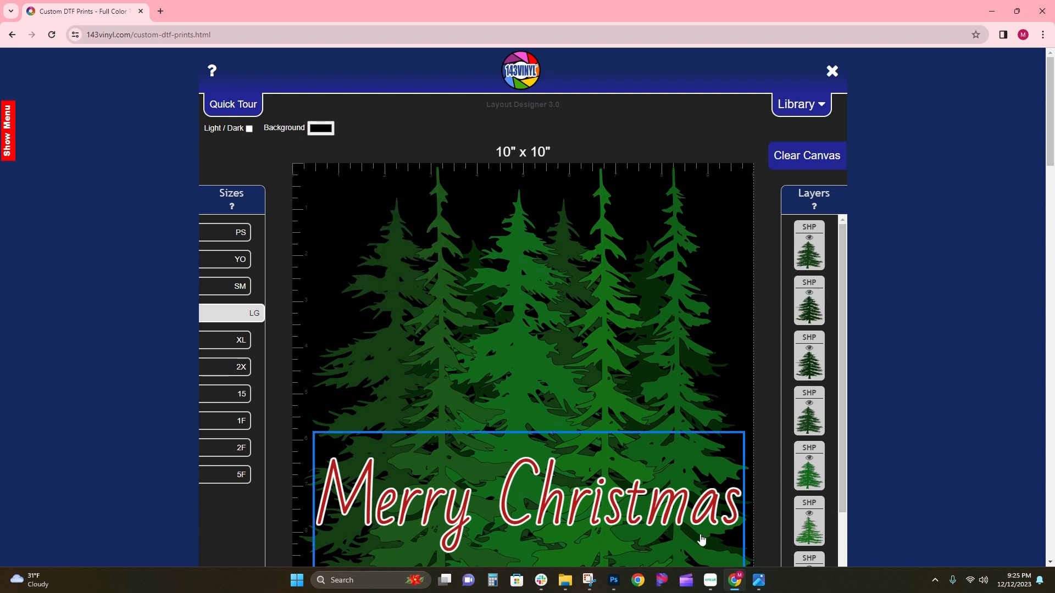
Move the "Merry Christmas" text up to the middle of the trees
scroll(697, 503, "down", 2)
left_click_drag(637, 435, 630, 321)
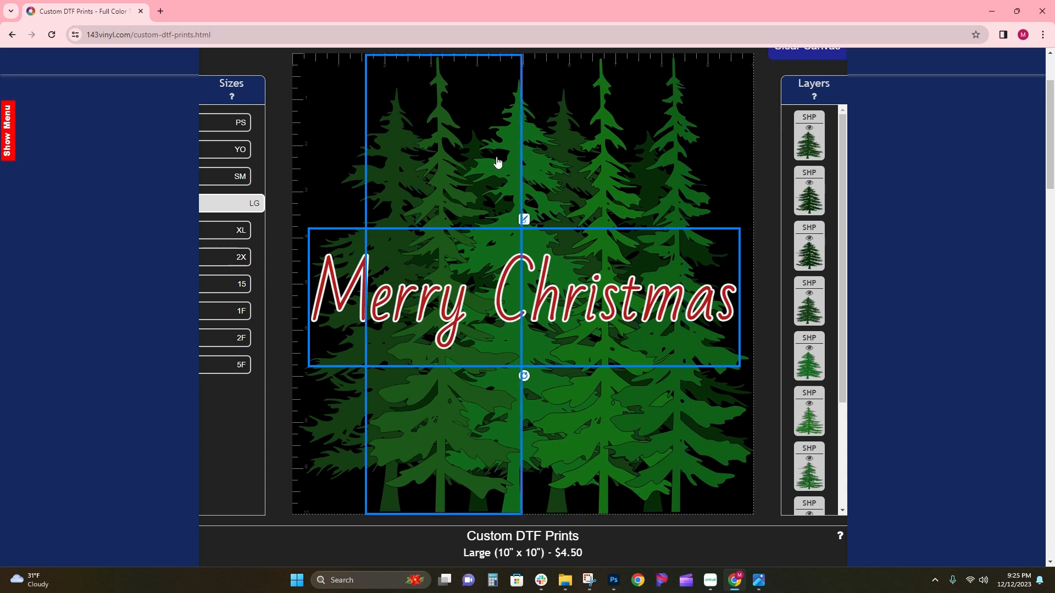
Delete the second tree layer in the layer list, and open and close the settings of the first tree layer
left_click(807, 199)
left_click(562, 138)
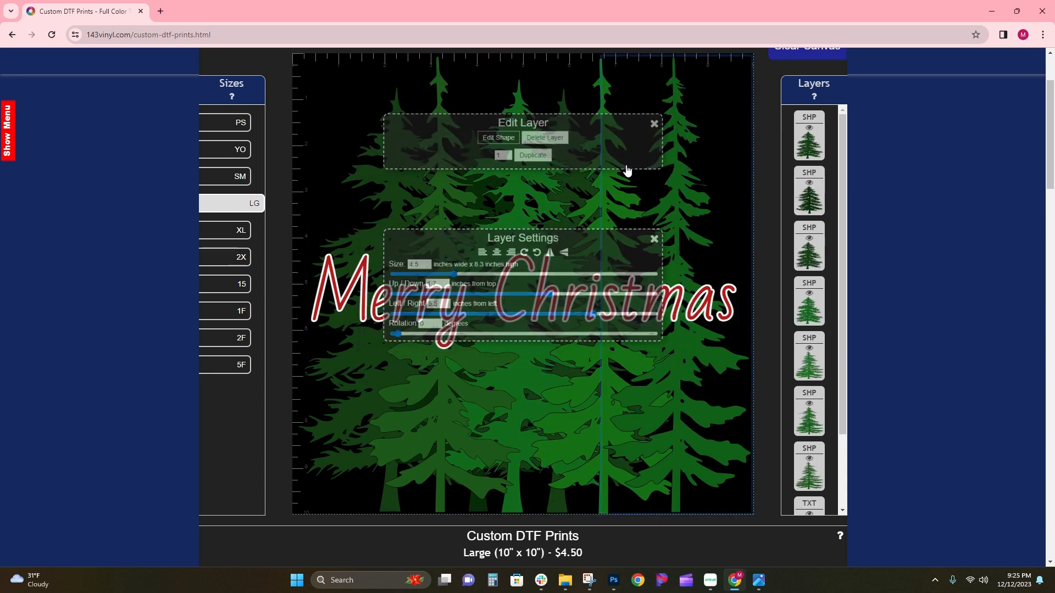
left_click(808, 140)
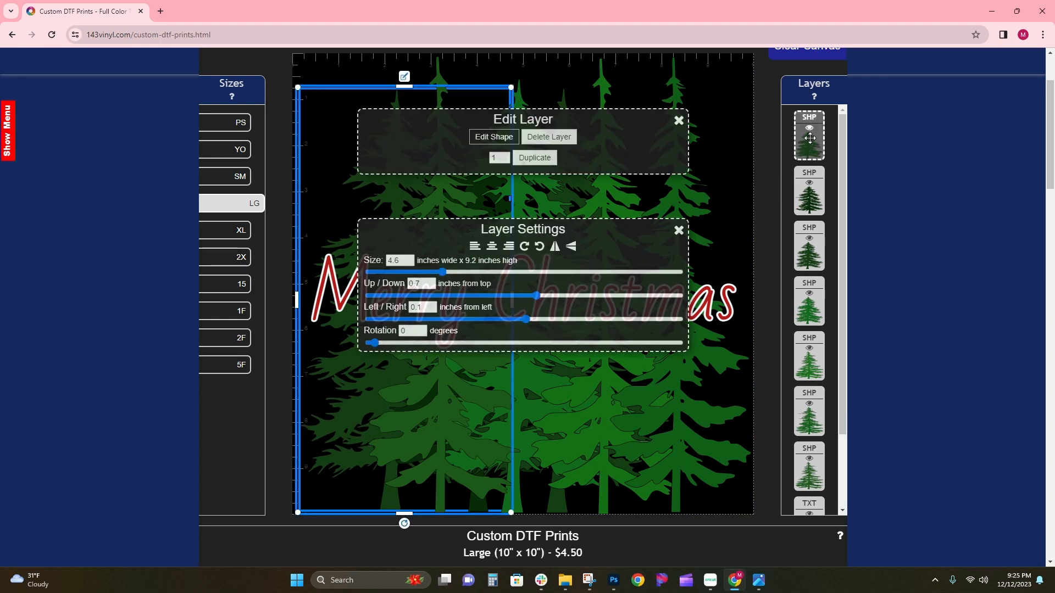
left_click(760, 236)
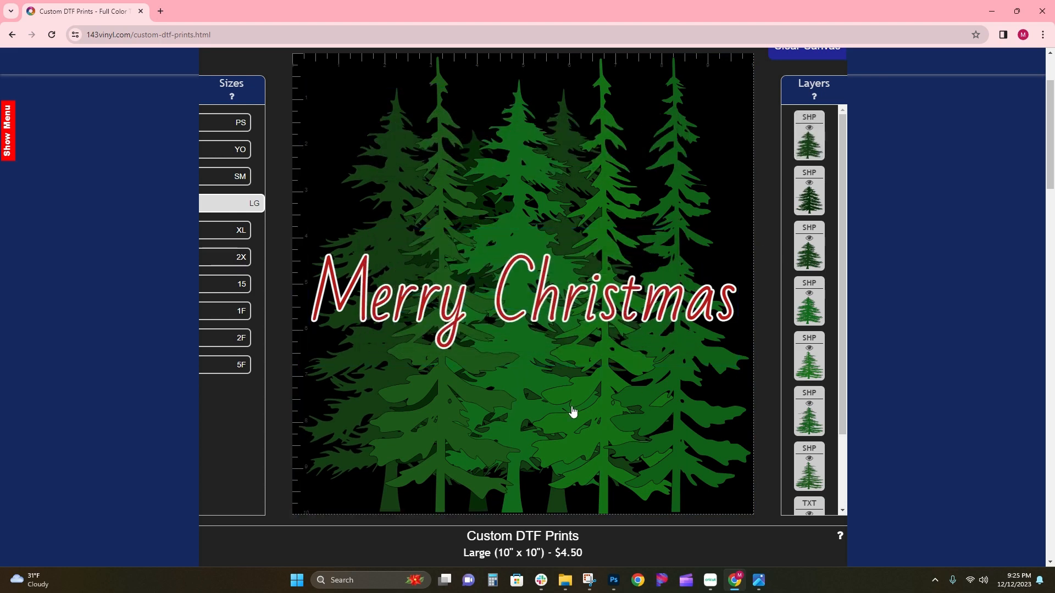
Try a bright red canvas background, RGB 255, 0, 0, and darken it to RGB 148, 16, 16
scroll(572, 414, "up", 1)
scroll(537, 410, "up", 1)
left_click(329, 130)
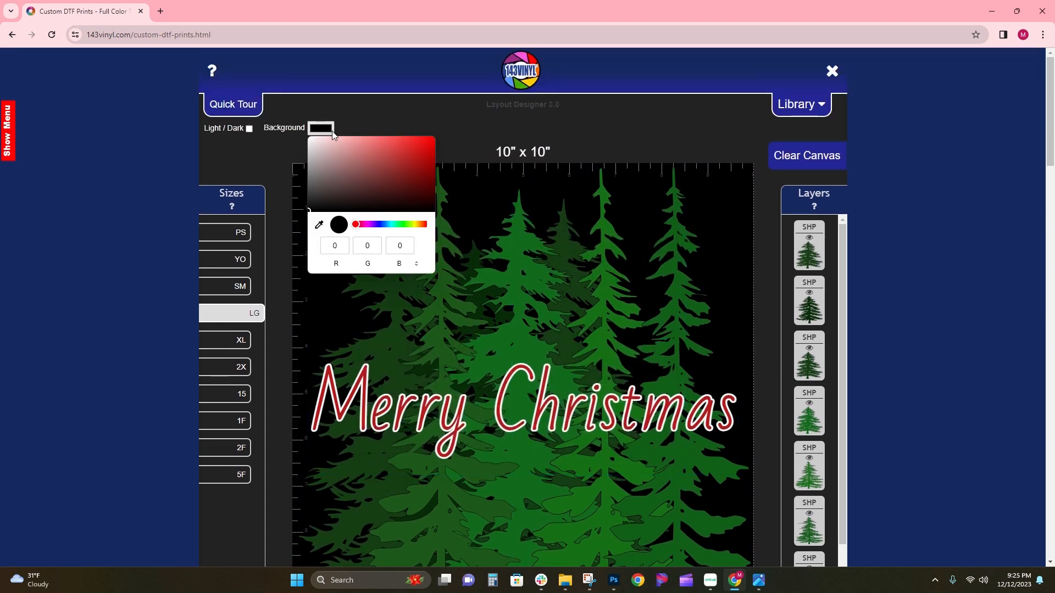
left_click_drag(357, 176, 555, 97)
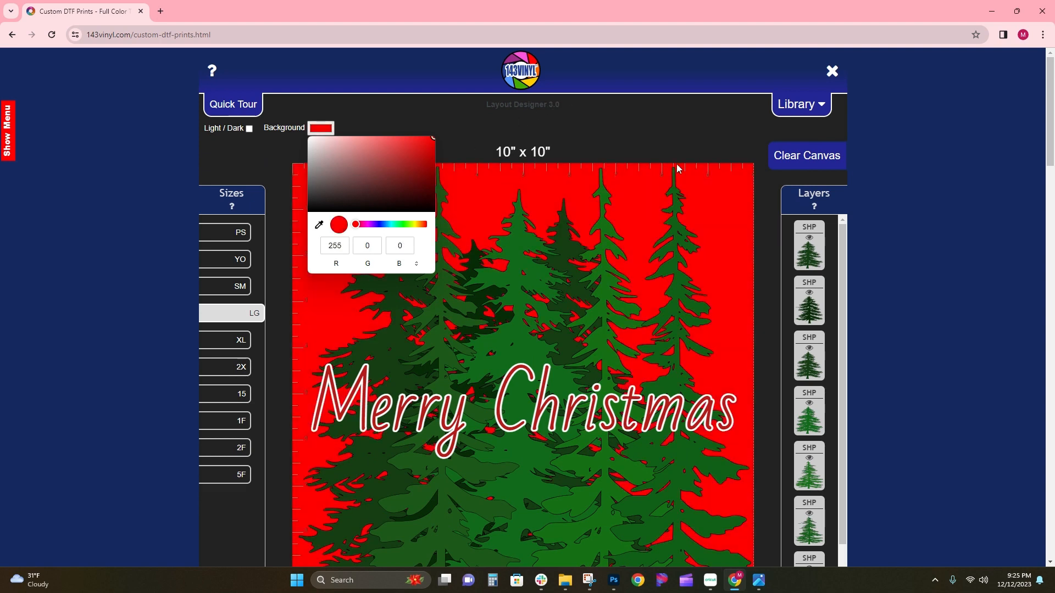
left_click(961, 316)
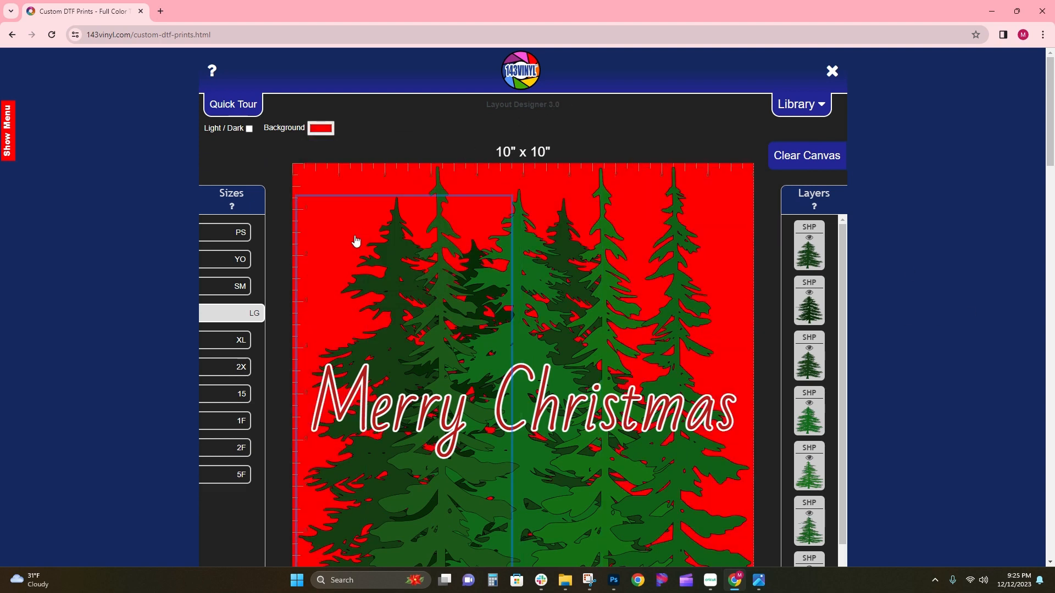
left_click(318, 130)
left_click(420, 167)
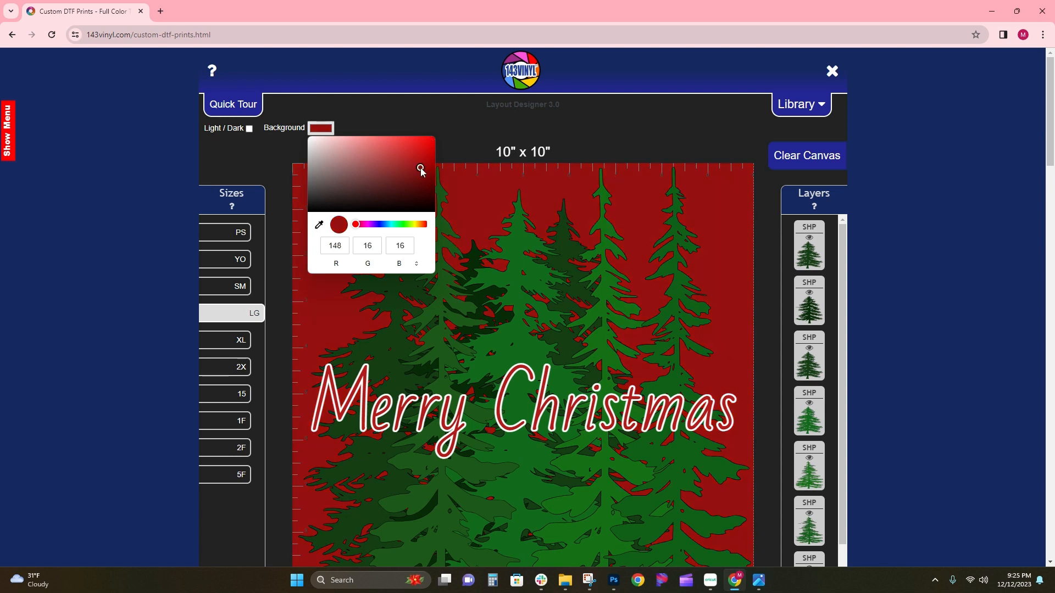
left_click(1011, 379)
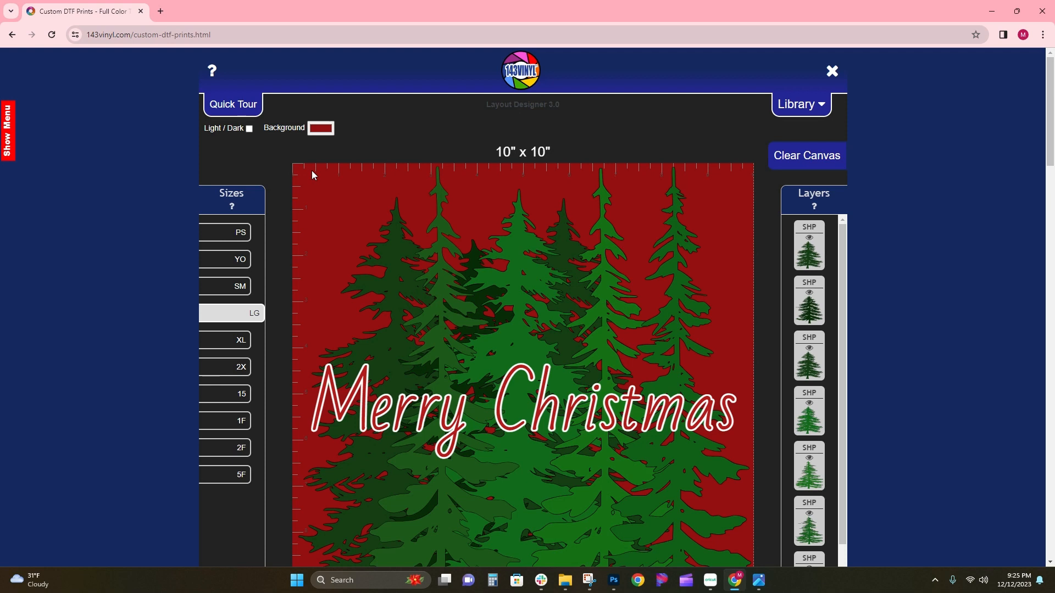
Try a white background and several reds, ending with dark red, RGB 128, 25, 25
left_click(320, 128)
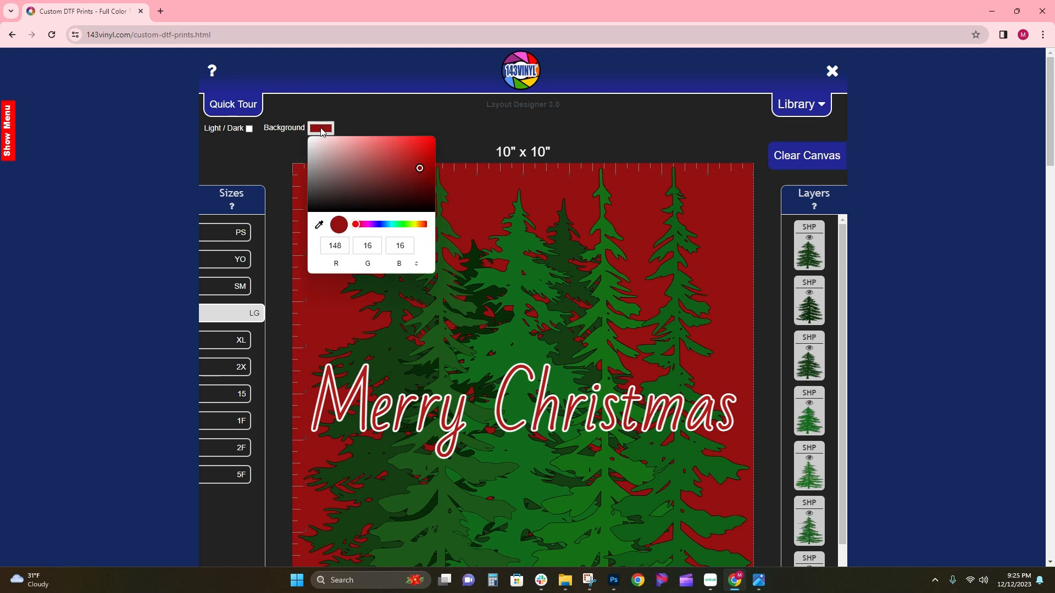
left_click(309, 137)
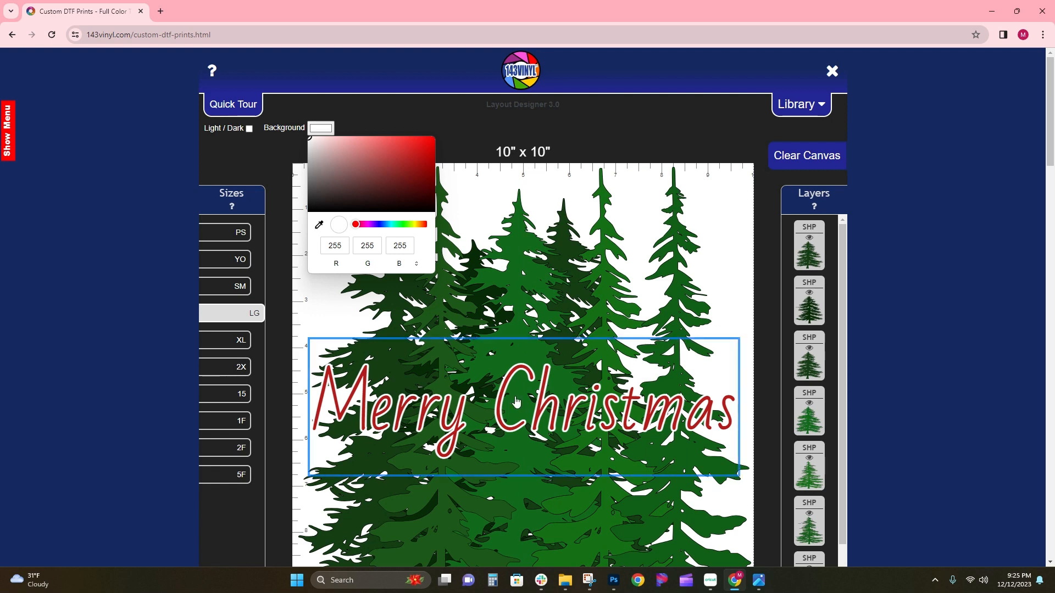
left_click(391, 164)
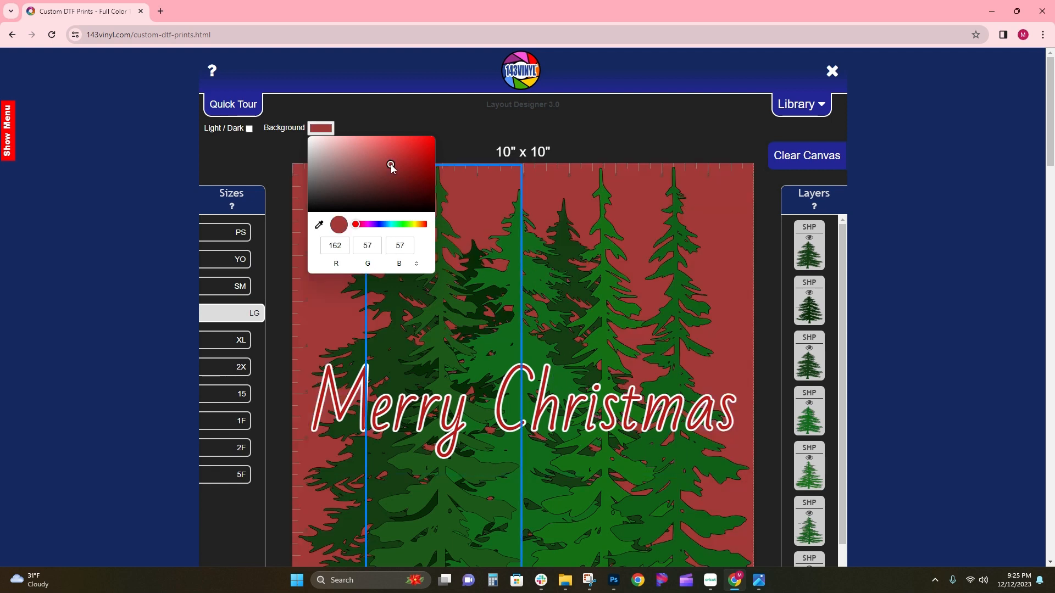
left_click(417, 166)
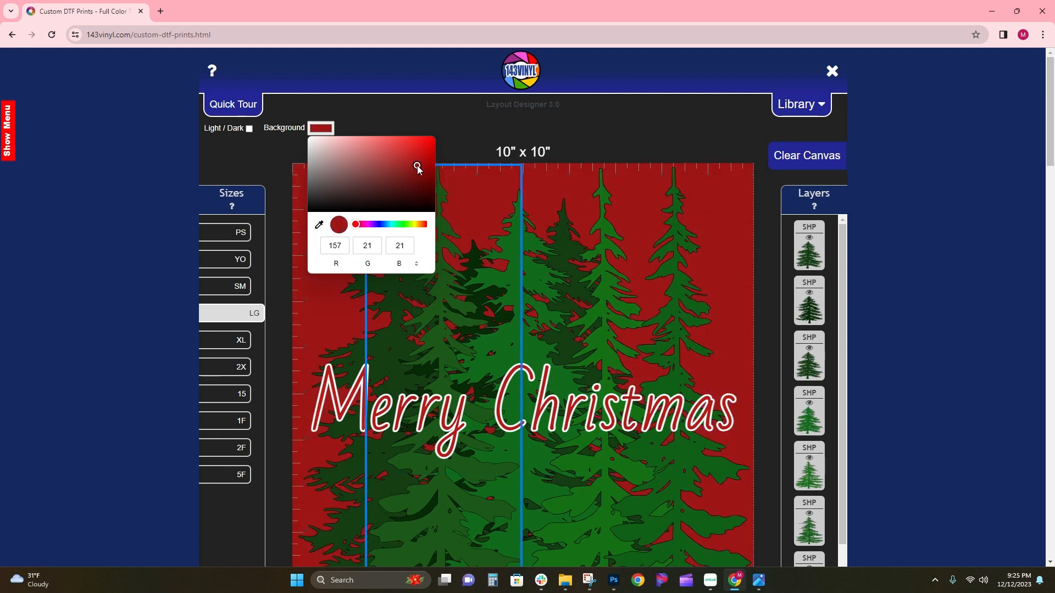
left_click(410, 174)
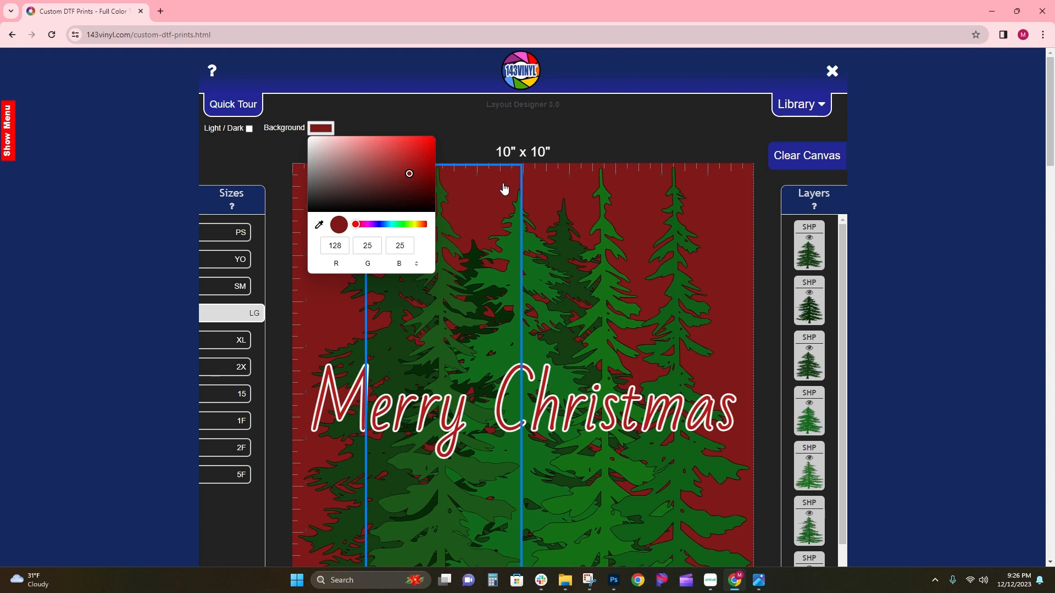
left_click(387, 107)
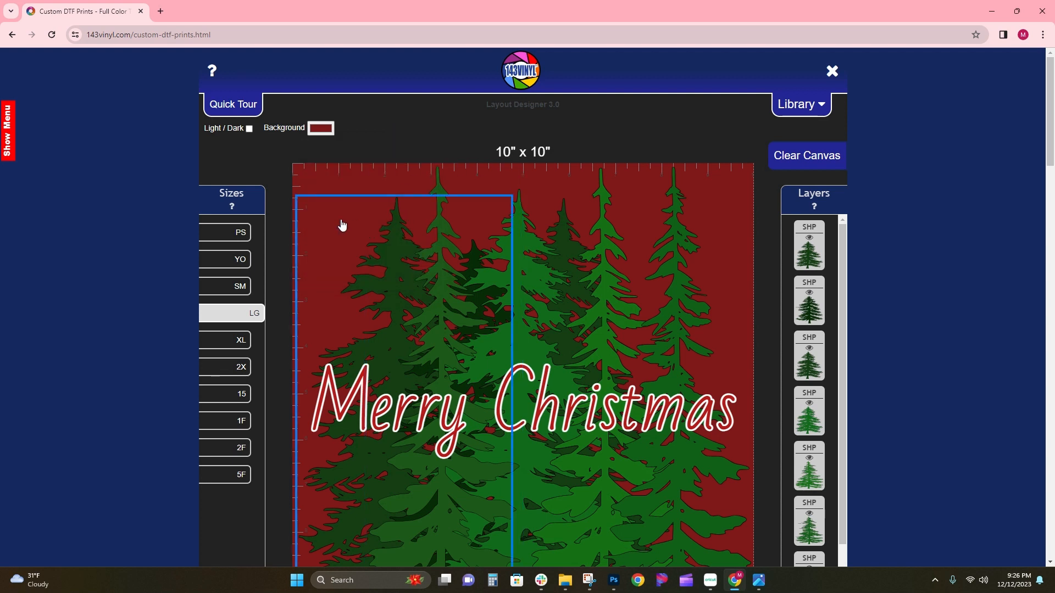
Try a white canvas background, RGB 255, 255, 255, followed by a grey one, RGB 113, 111, 111
scroll(341, 226, "down", 2)
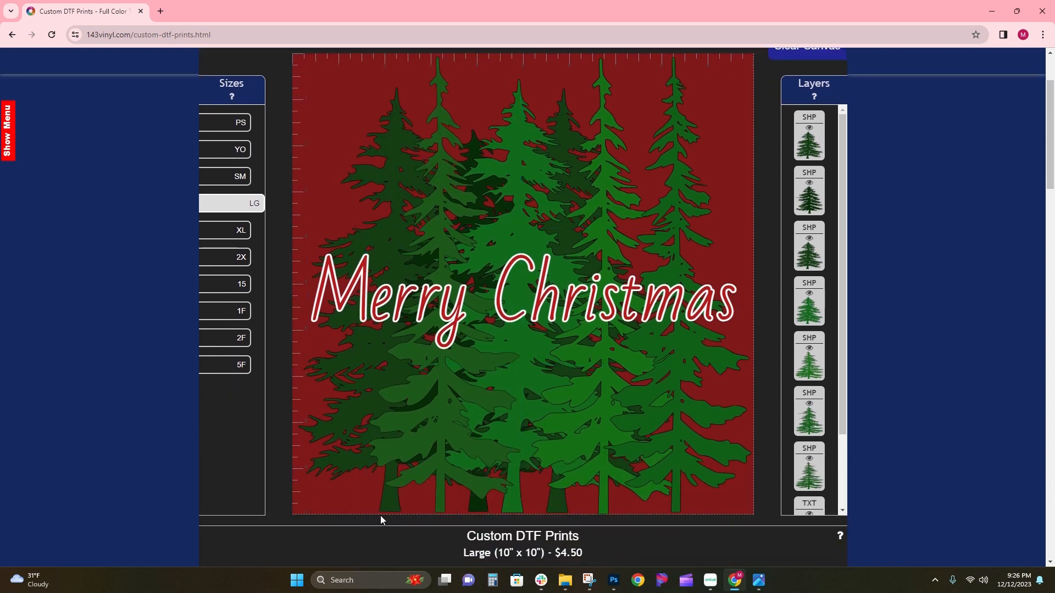
scroll(380, 513, "up", 1)
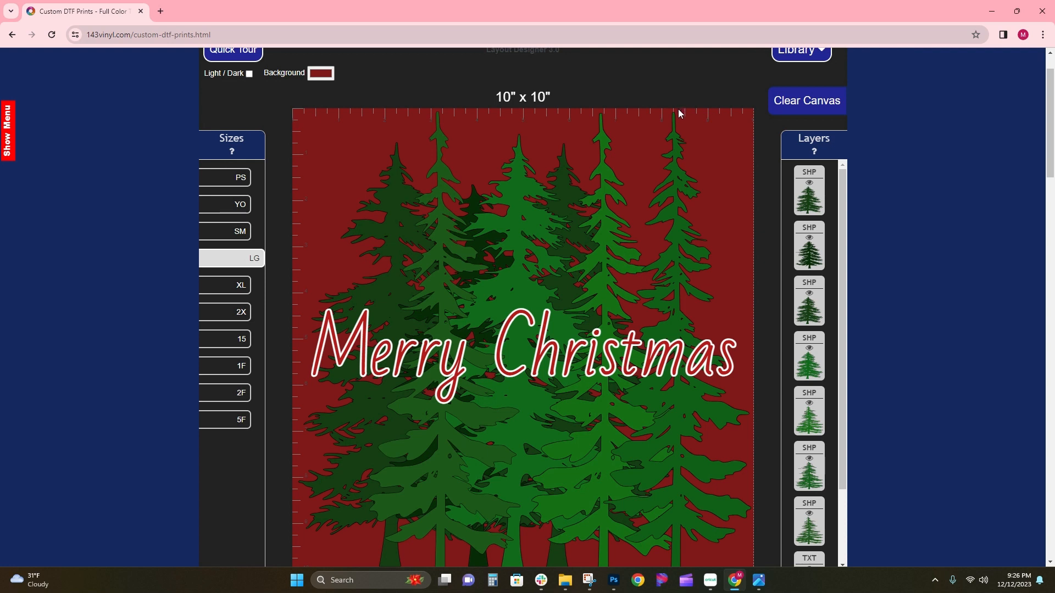
left_click(317, 77)
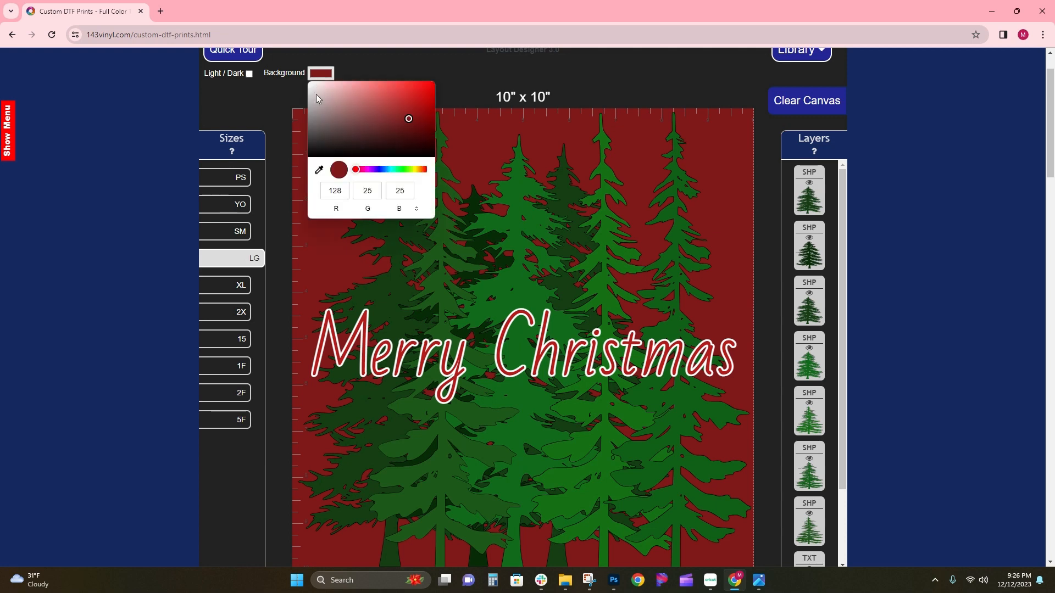
left_click(313, 99)
left_click_drag(305, 89, 303, 80)
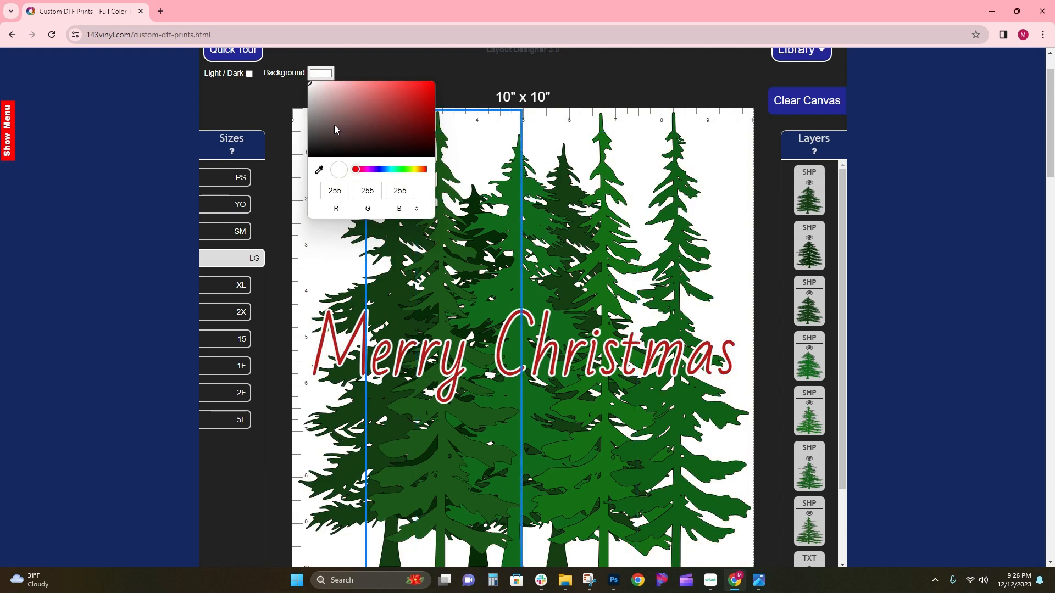
left_click(311, 124)
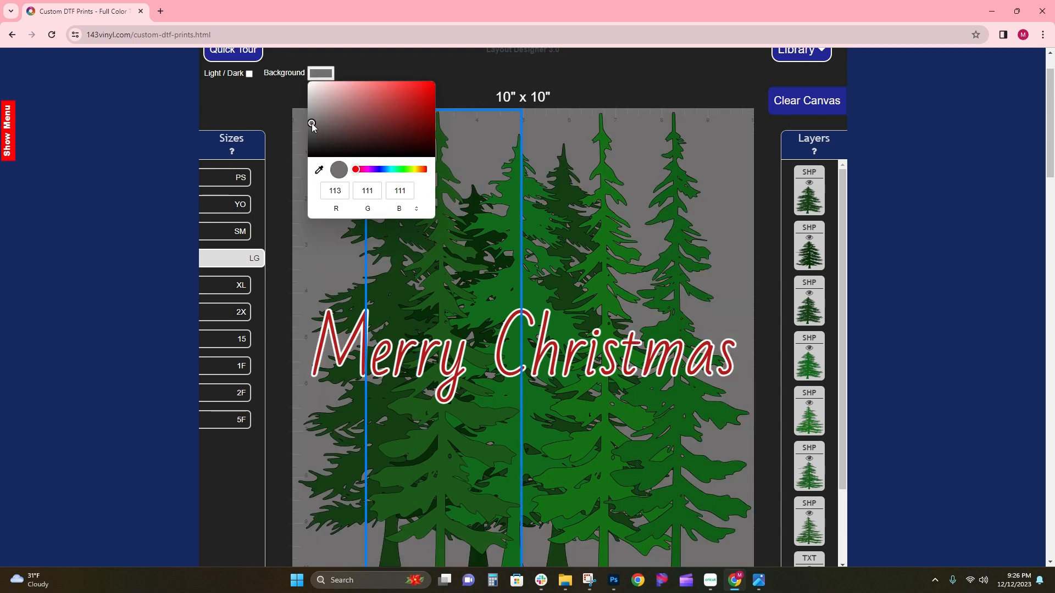
Try a bright blue canvas background, RGB 0, 17, 255, and settle on a muted blue-grey, RGB 79, 81, 109
left_click(381, 169)
left_click_drag(402, 134, 526, 183)
left_click_drag(409, 135, 455, 81)
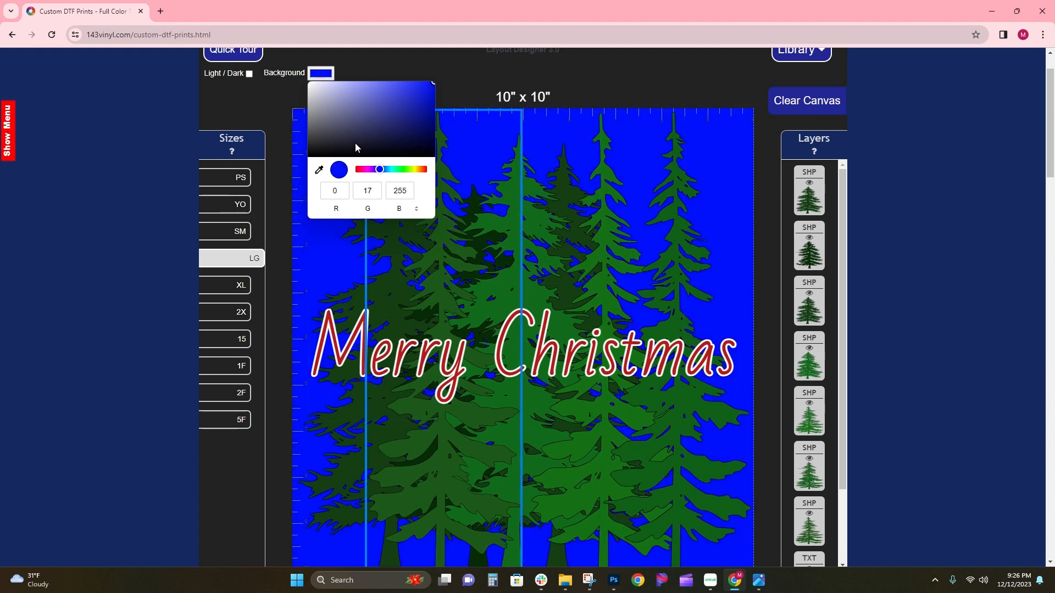
left_click(345, 125)
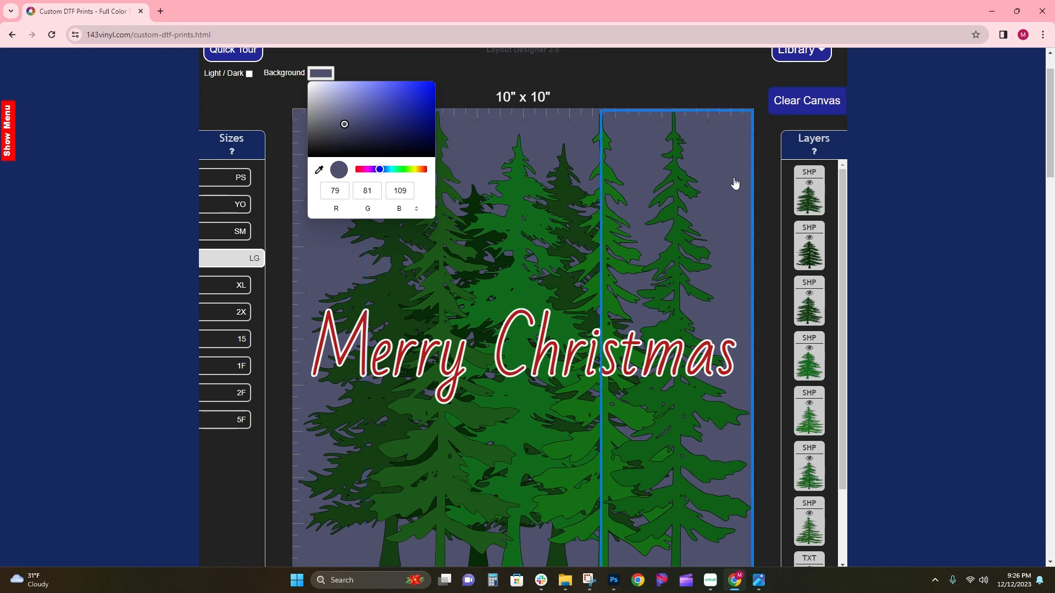
left_click(909, 257)
scroll(955, 288, "up", 1)
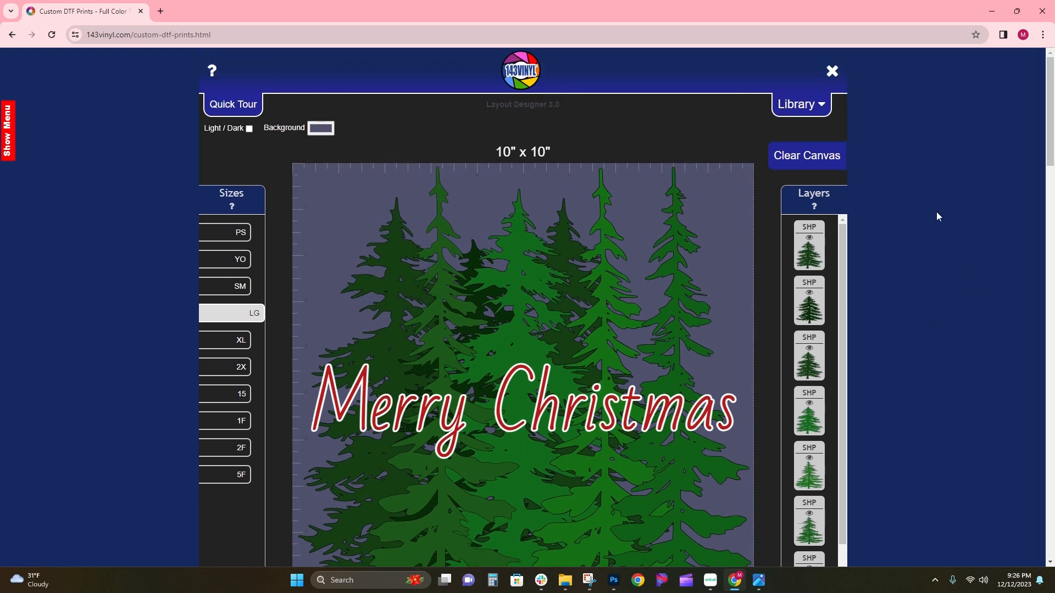
Save the project under the name "Christmas Trees" and review its 10-inch proof
scroll(455, 238, "down", 3)
scroll(717, 403, "down", 3)
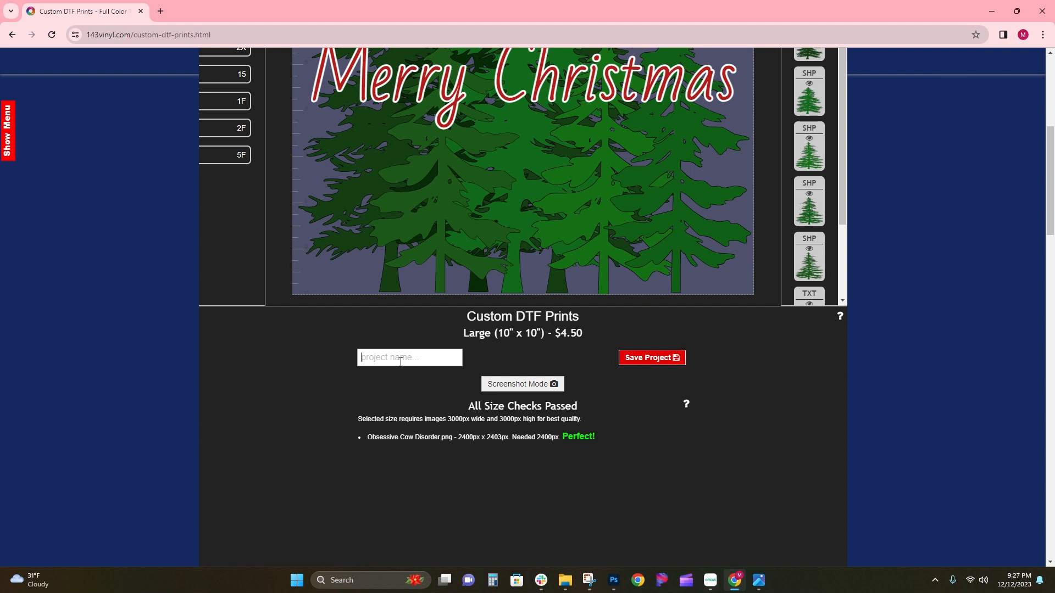
type("M")
left_click(675, 358)
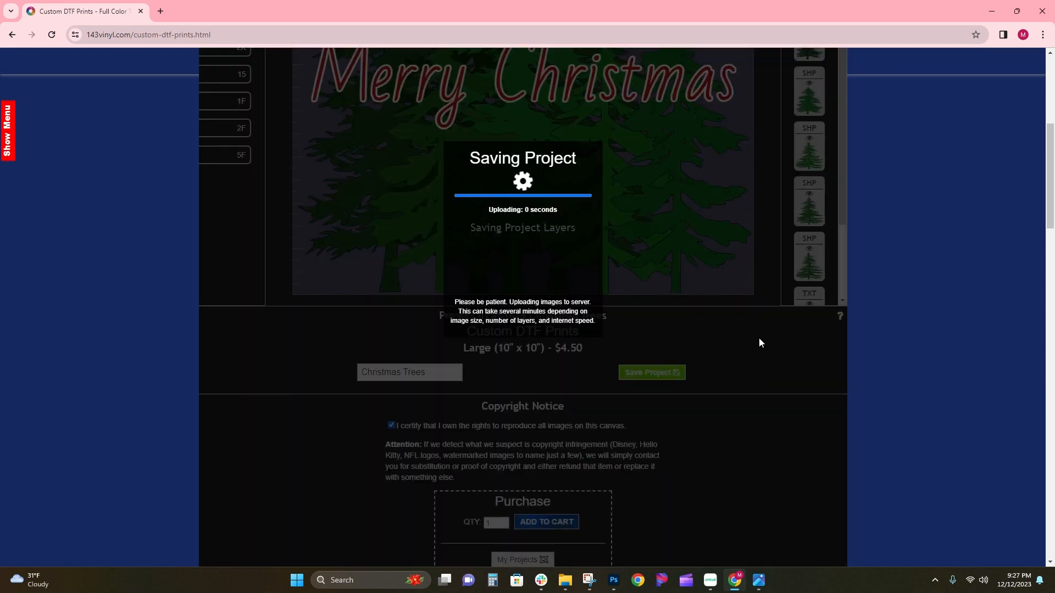
scroll(757, 342, "down", 5)
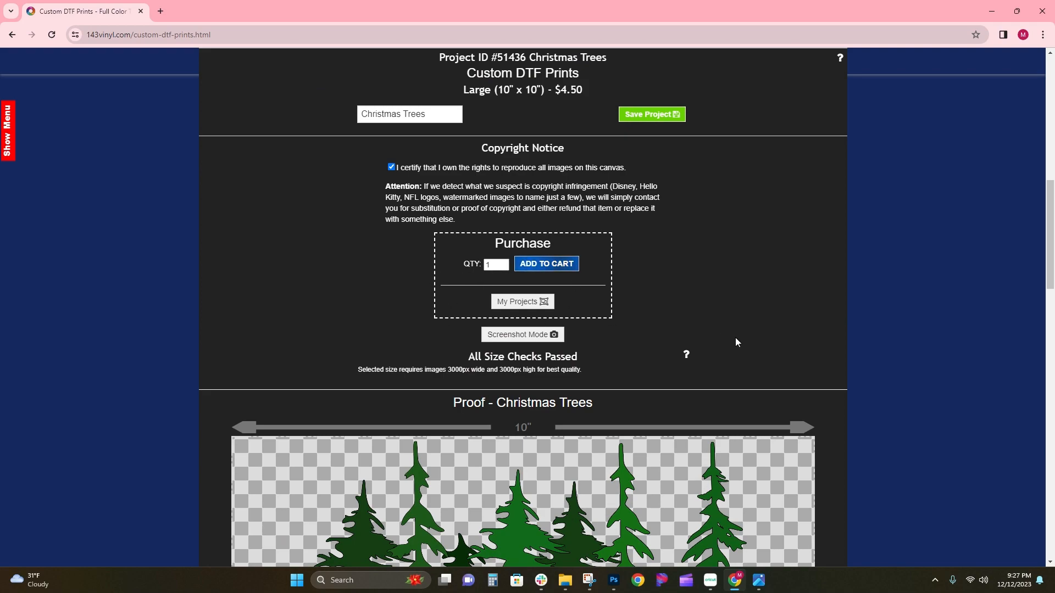
scroll(856, 327, "down", 8)
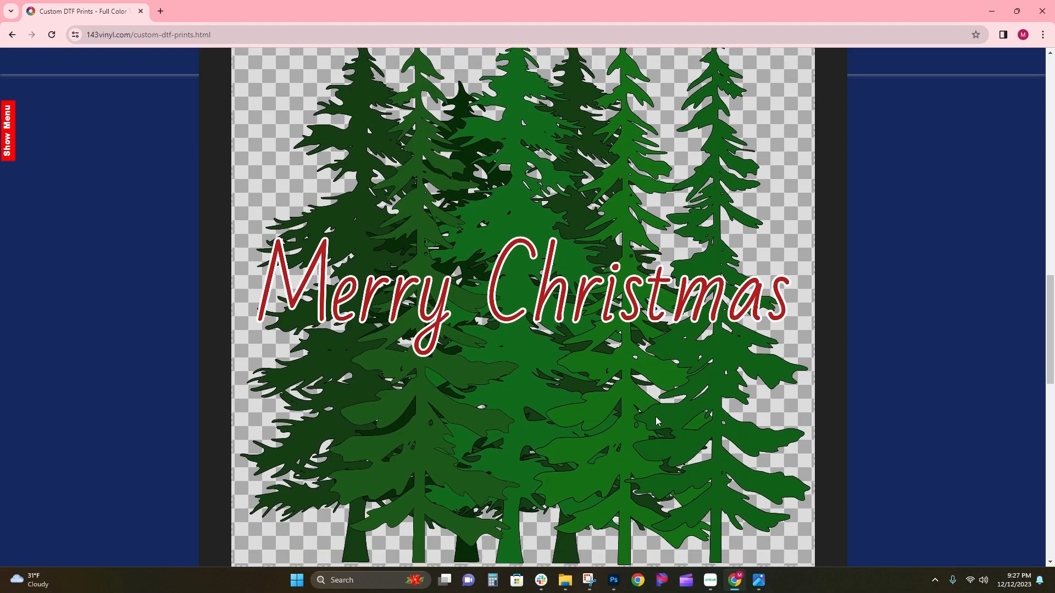
scroll(656, 417, "down", 6)
scroll(767, 400, "up", 15)
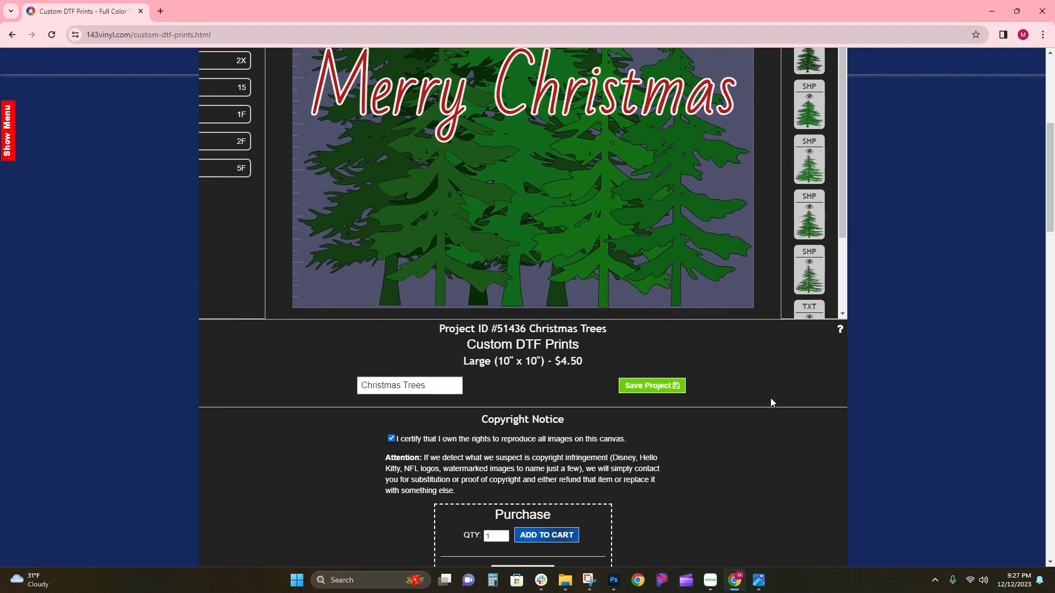
View the Christmas Trees project and its options among the saved projects, and return to the Custom DTF Prints page
scroll(771, 399, "down", 4)
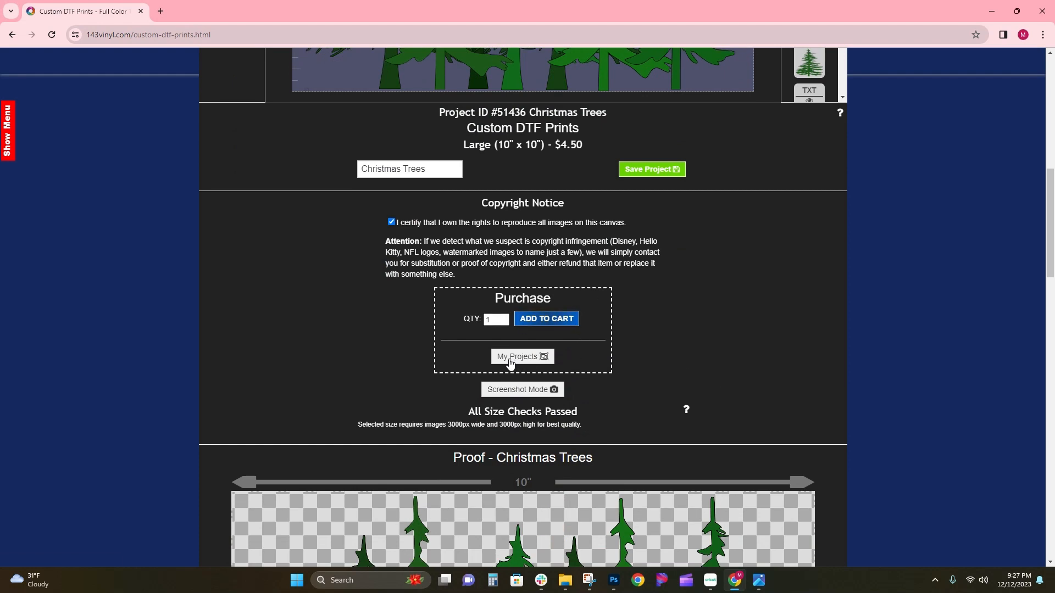
left_click(528, 362)
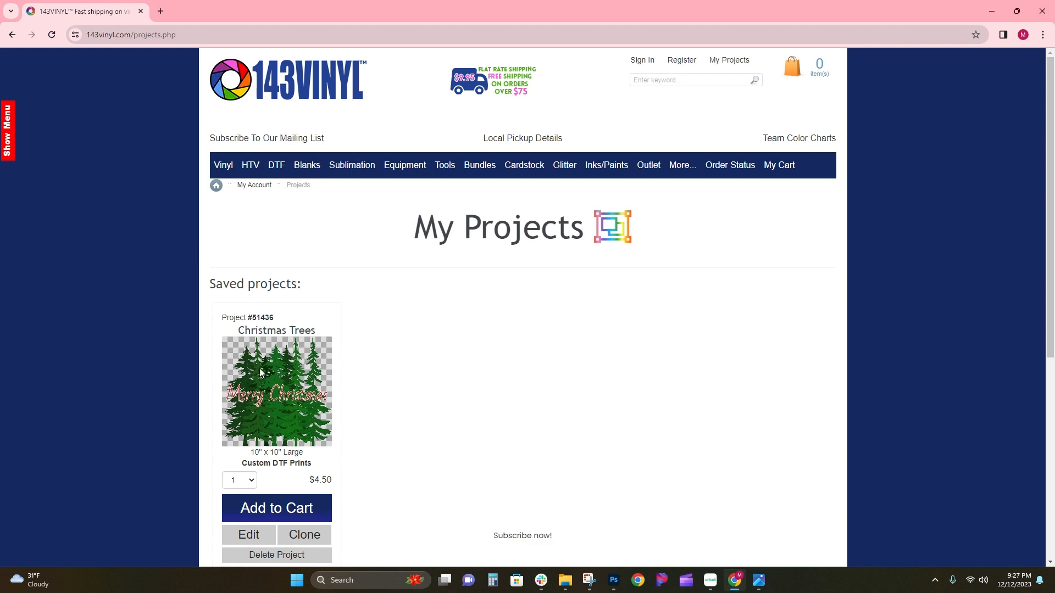
scroll(307, 317, "down", 6)
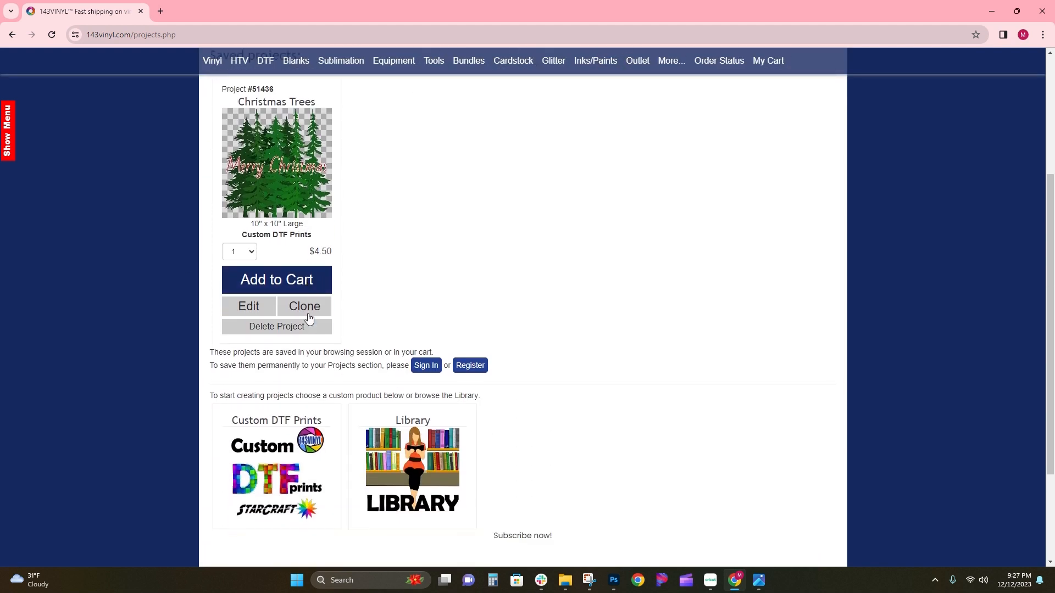
scroll(309, 317, "up", 5)
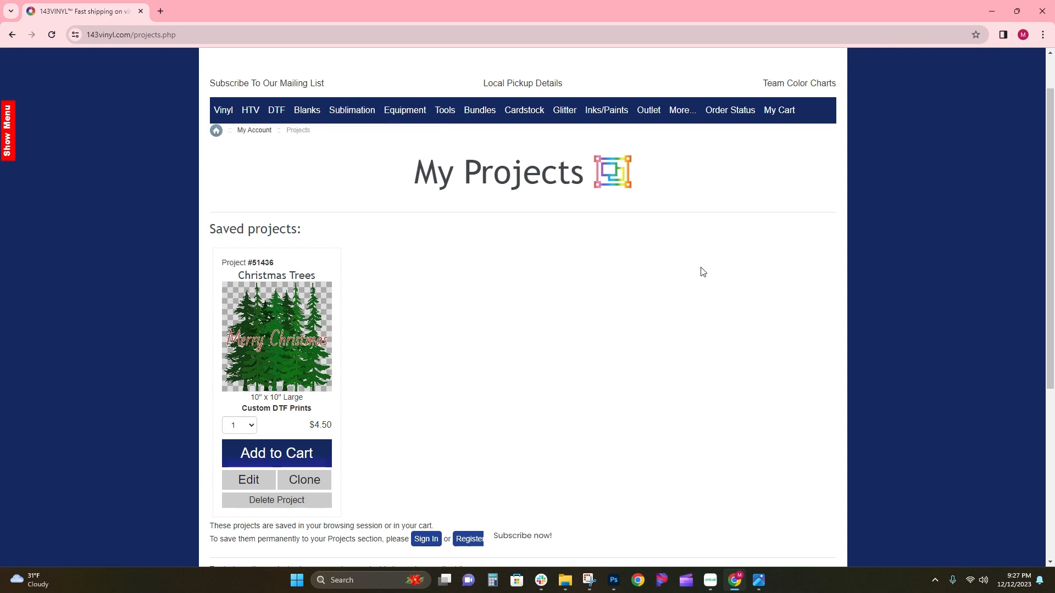
left_click(12, 37)
scroll(678, 358, "up", 10)
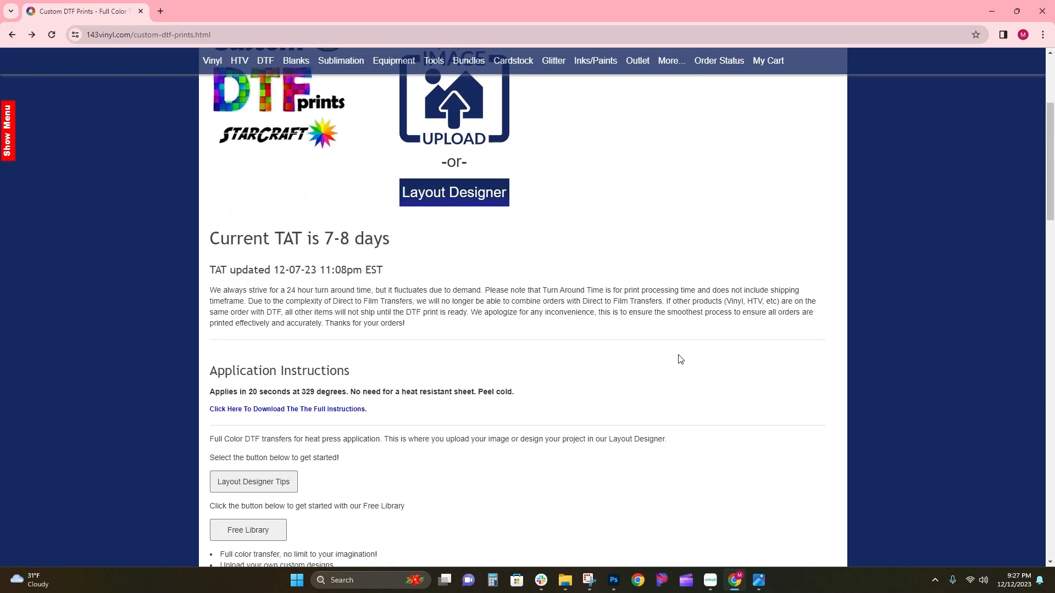